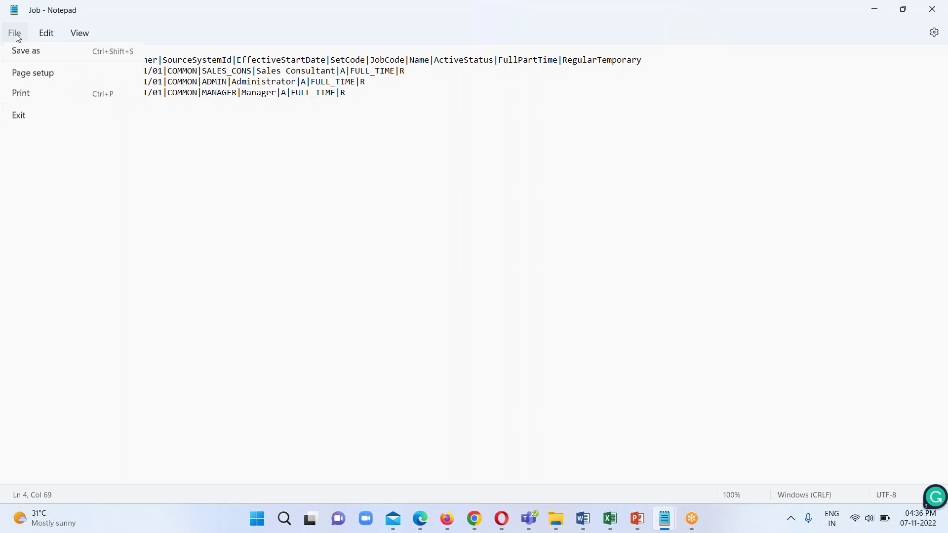
Step: Save the job data text file to the Desktop as Job.dat
{"action": "left_click", "coordinate": [20, 118]}
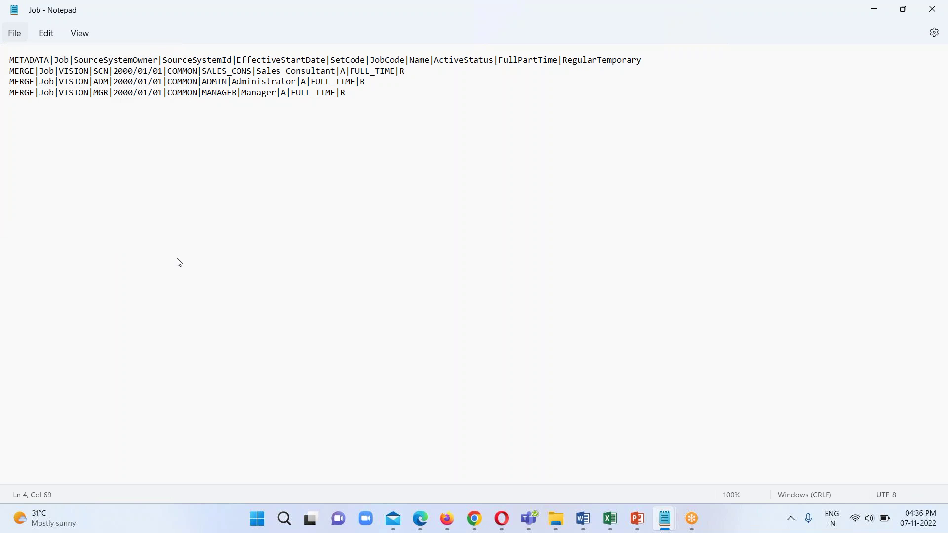
{"action": "scroll", "coordinate": [54, 173], "scroll_direction": "up", "scroll_amount": 1}
{"action": "left_click", "coordinate": [52, 100]}
{"action": "left_click", "coordinate": [136, 246]}
{"action": "left_click", "coordinate": [135, 230]}
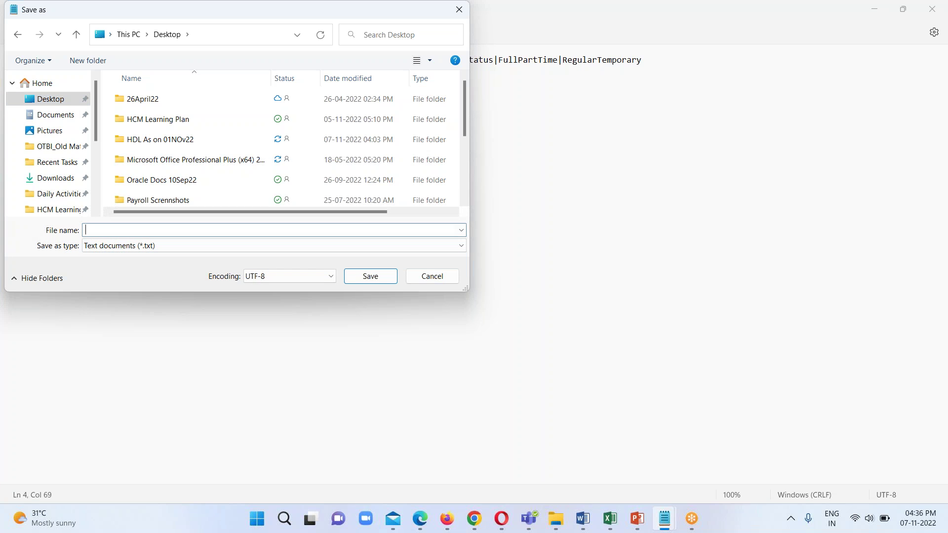
{"action": "type", "text": "Job.da"}
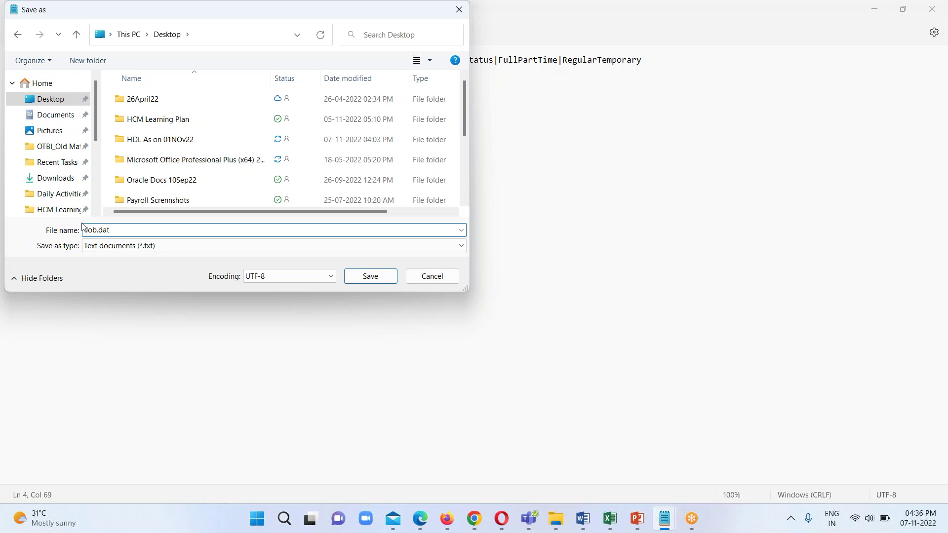
{"action": "type", "text": "t"}
{"action": "left_click", "coordinate": [370, 276]}
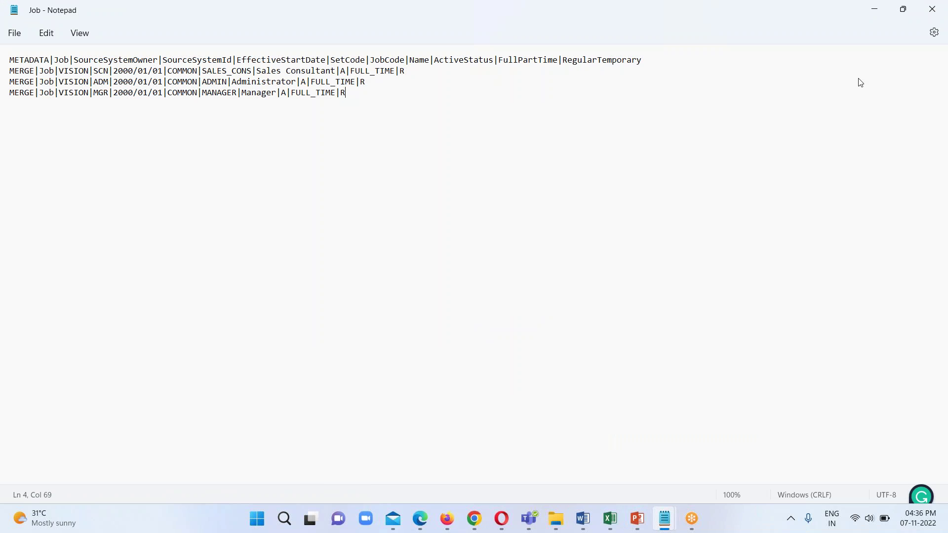
Step: Minimize Notepad and compress the Job DAT file on the desktop into a ZIP file
{"action": "left_click", "coordinate": [874, 9]}
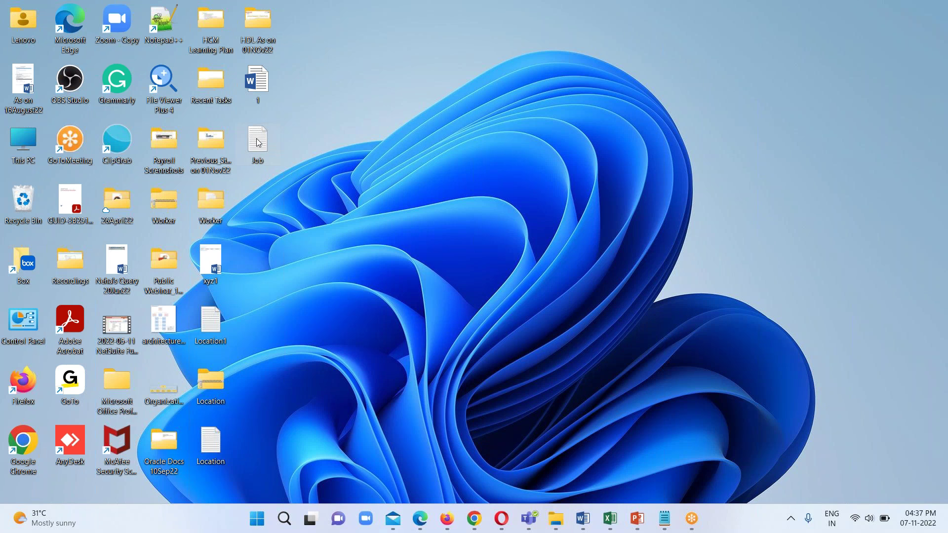
{"action": "mouse_move", "coordinate": [258, 142]}
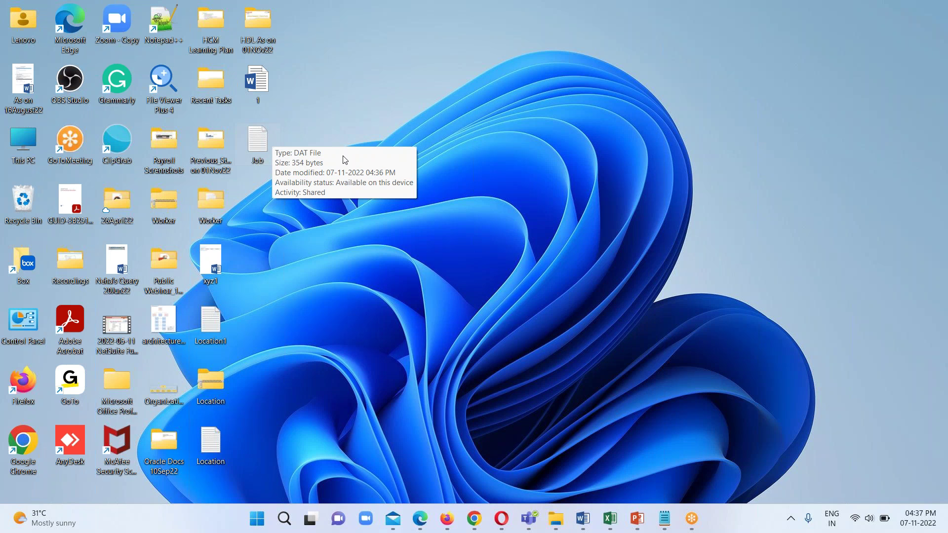
{"action": "right_click", "coordinate": [257, 141]}
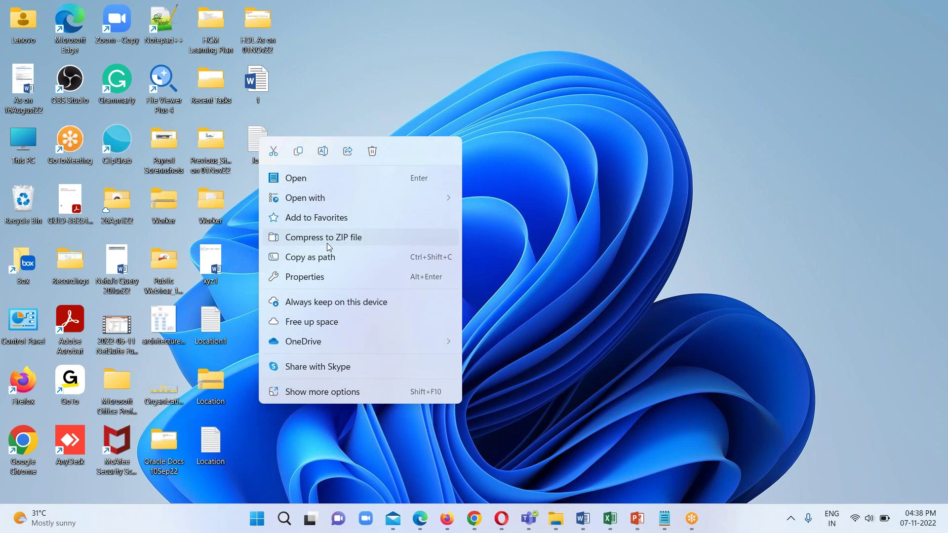
{"action": "left_click", "coordinate": [327, 243]}
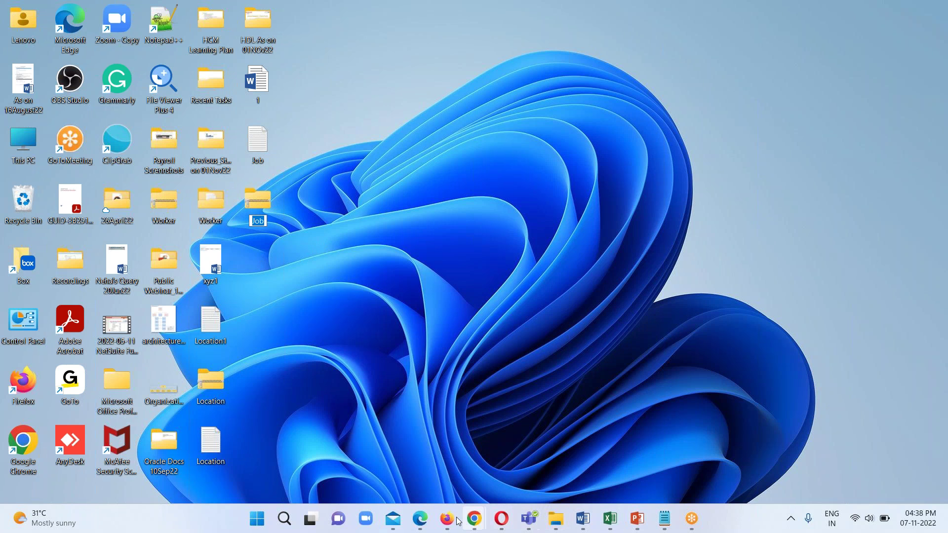
Step: Switch to Oracle Fusion in Edge and open the Import and Load Data task within Data Exchange
{"action": "mouse_move", "coordinate": [425, 522]}
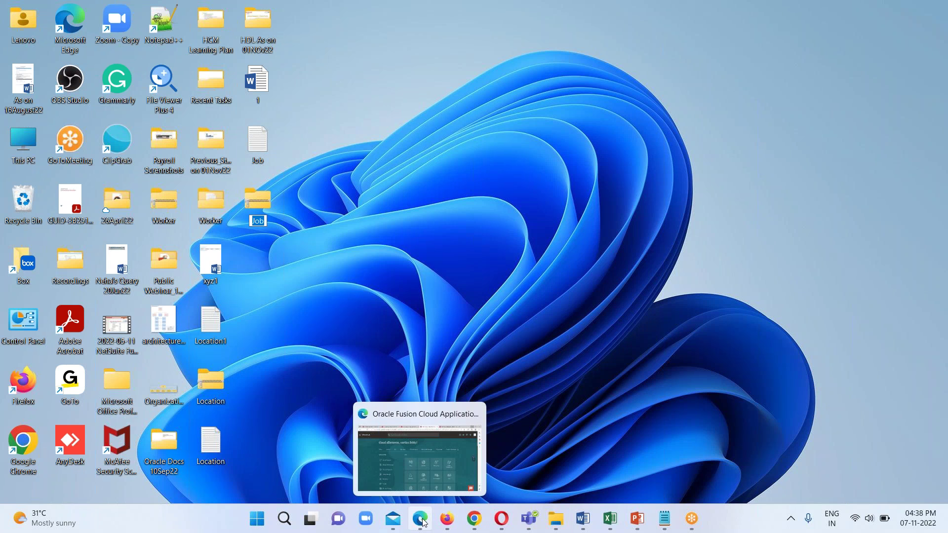
{"action": "left_click", "coordinate": [430, 464]}
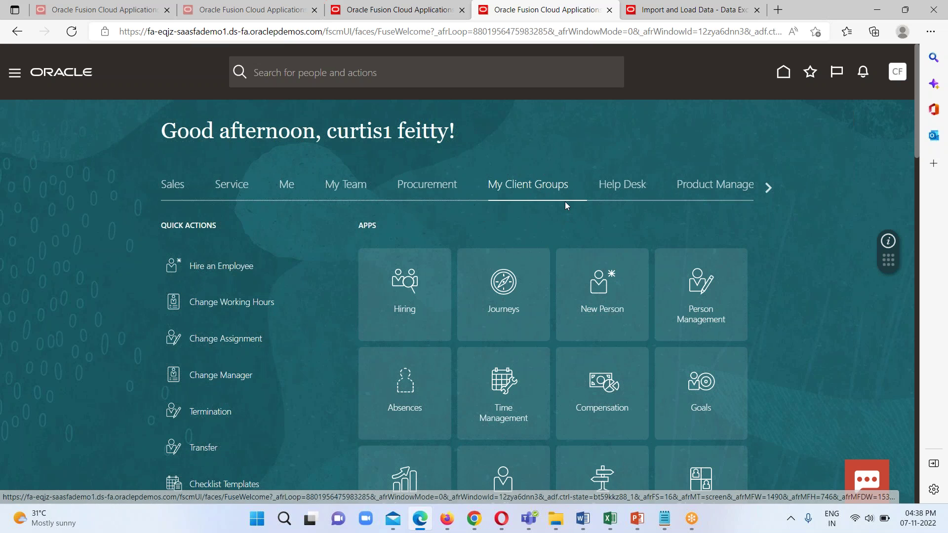
{"action": "scroll", "coordinate": [565, 201], "scroll_direction": "down", "scroll_amount": 3}
{"action": "scroll", "coordinate": [313, 345], "scroll_direction": "down", "scroll_amount": 7}
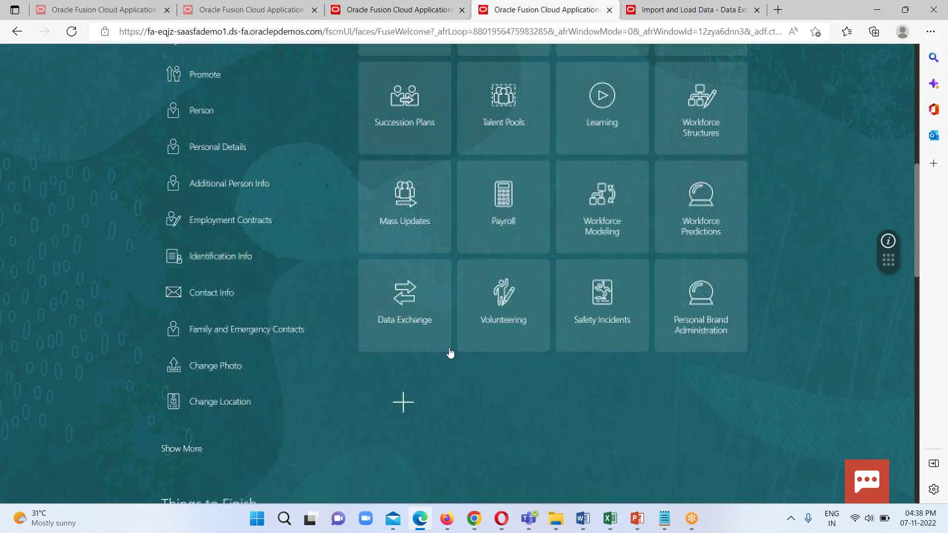
{"action": "left_click", "coordinate": [388, 322]}
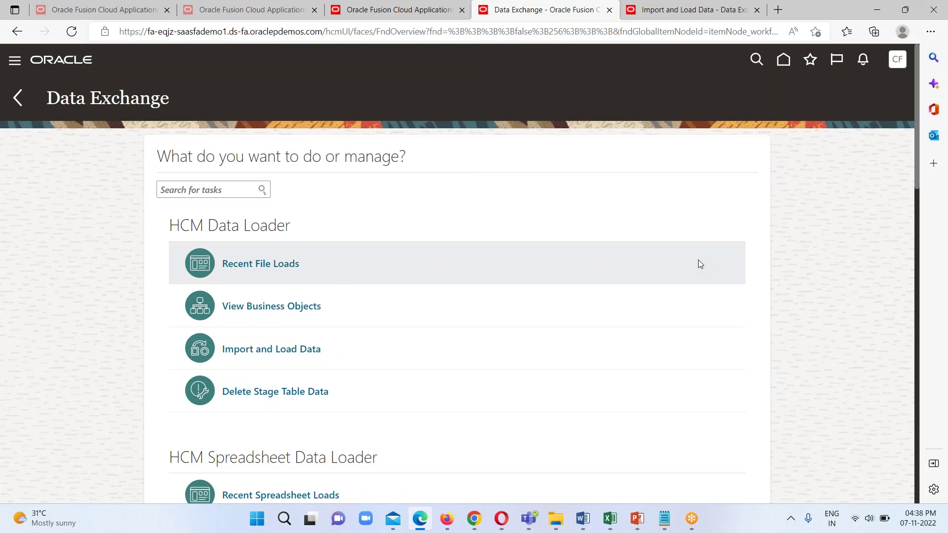
{"action": "scroll", "coordinate": [365, 294], "scroll_direction": "down", "scroll_amount": 1}
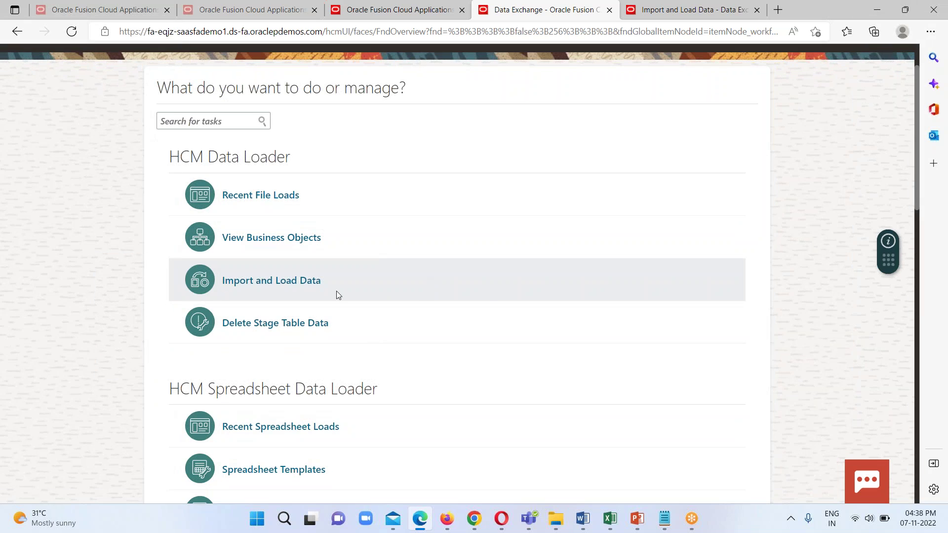
{"action": "scroll", "coordinate": [336, 291], "scroll_direction": "up", "scroll_amount": 1}
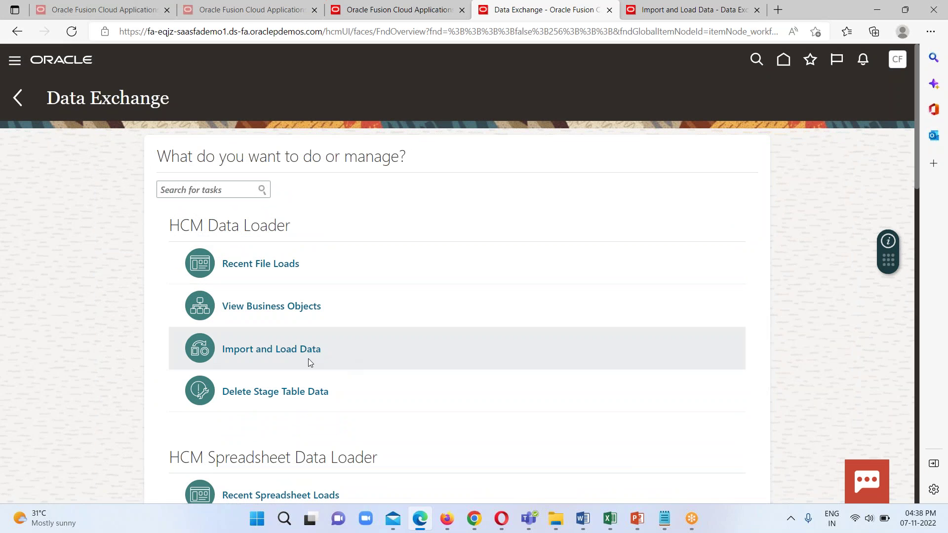
{"action": "left_click", "coordinate": [271, 350]}
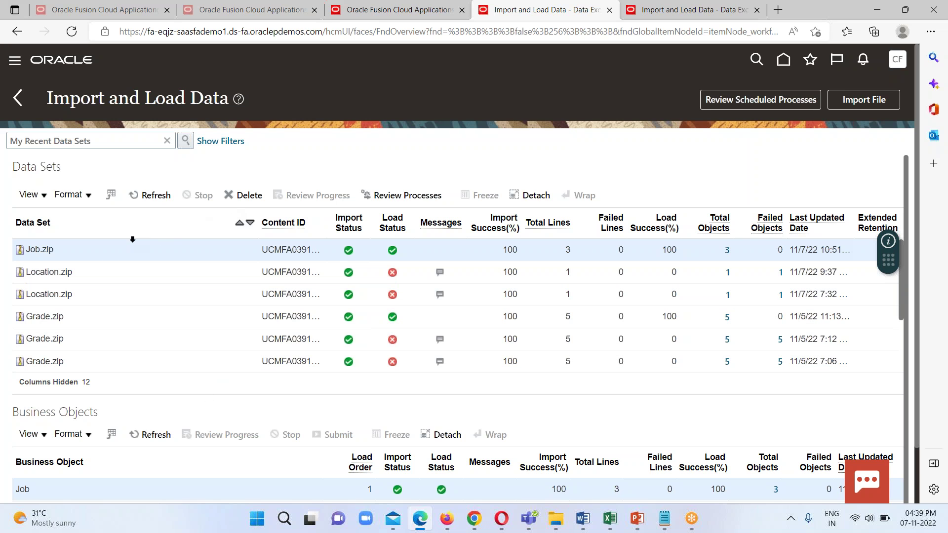
Step: Delete the existing Job.zip data set and confirm the deletion
{"action": "left_click", "coordinate": [228, 196]}
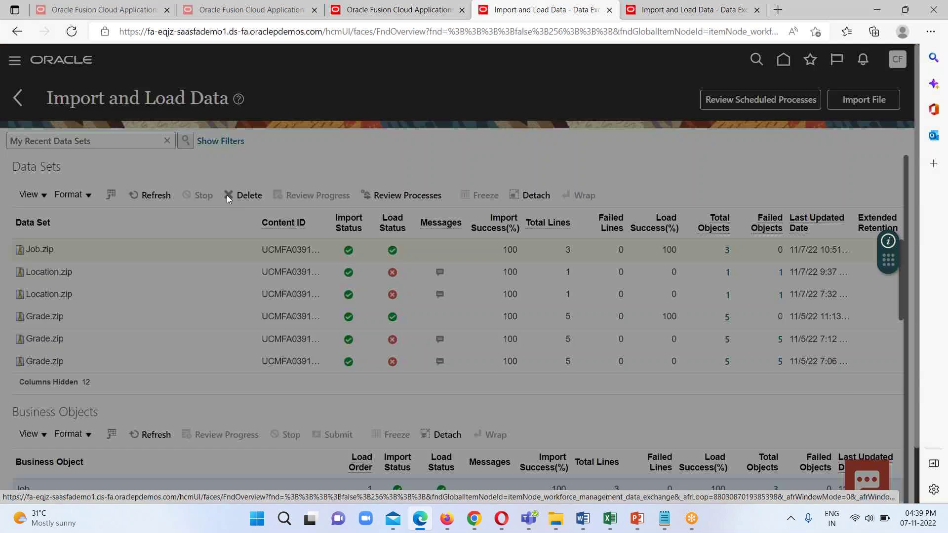
{"action": "left_click", "coordinate": [543, 340]}
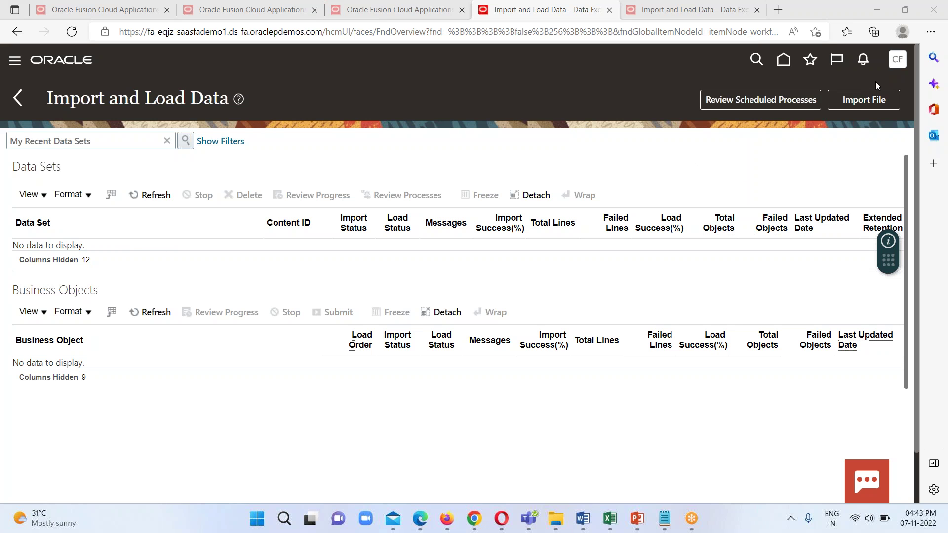
Step: Start a file import and choose the compressed Job.zip from the Desktop as the local source file
{"action": "left_click", "coordinate": [861, 100]}
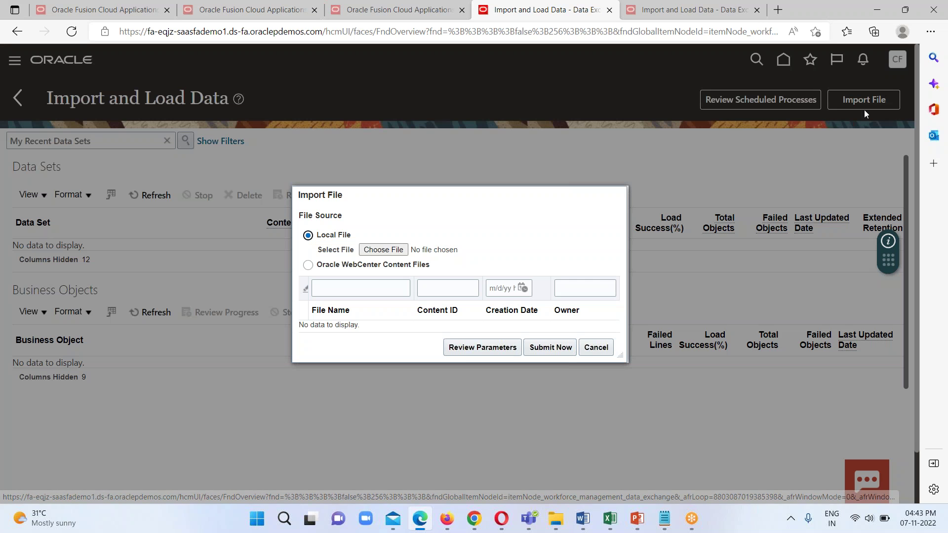
{"action": "left_click", "coordinate": [380, 250]}
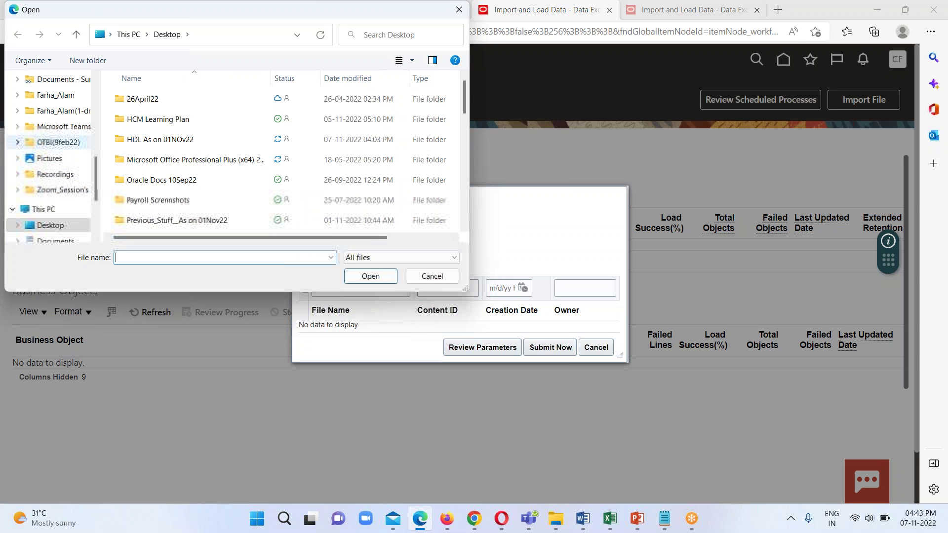
{"action": "scroll", "coordinate": [53, 161], "scroll_direction": "down", "scroll_amount": 1}
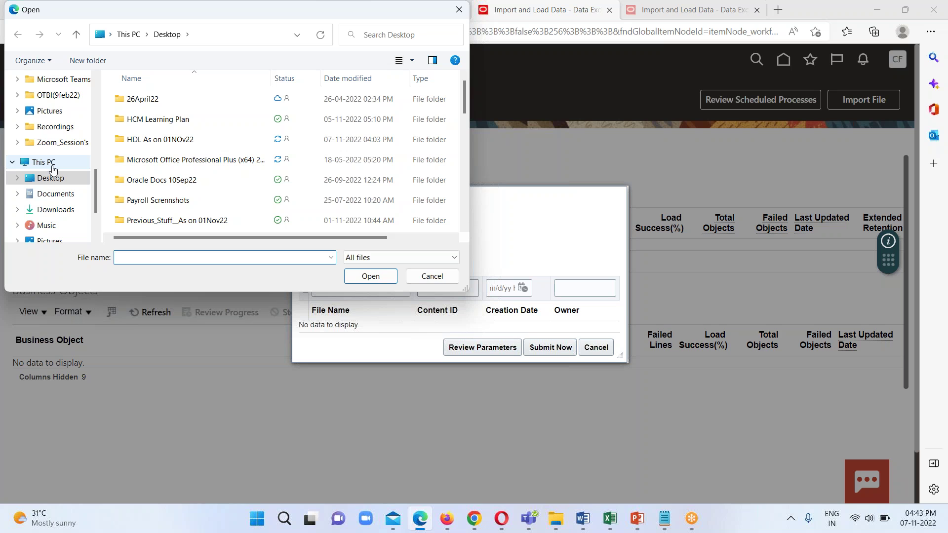
{"action": "left_click", "coordinate": [49, 182]}
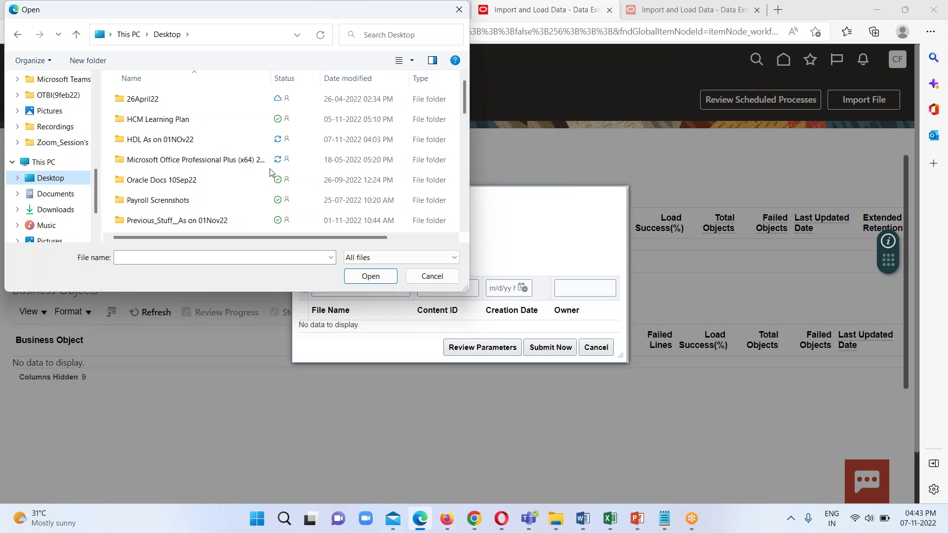
{"action": "scroll", "coordinate": [237, 168], "scroll_direction": "down", "scroll_amount": 5}
{"action": "scroll", "coordinate": [180, 174], "scroll_direction": "down", "scroll_amount": 5}
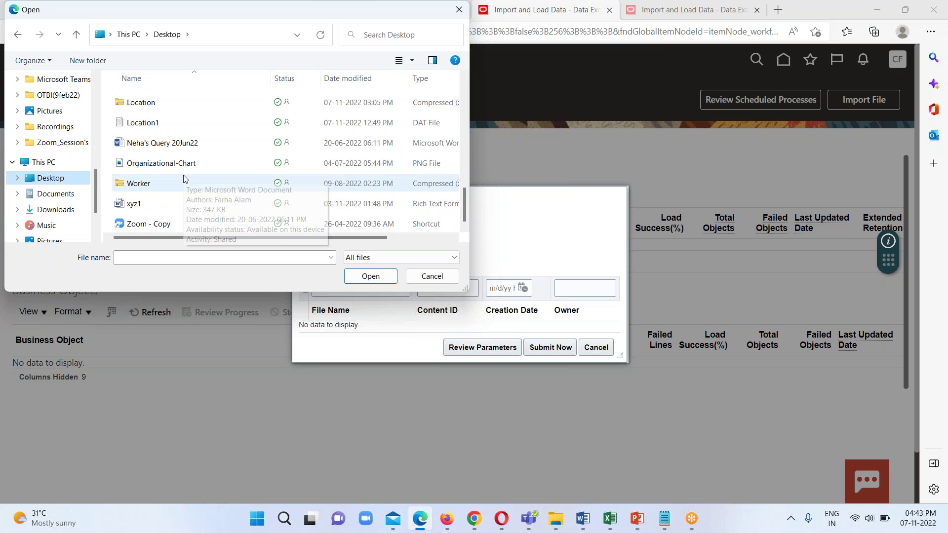
{"action": "scroll", "coordinate": [185, 179], "scroll_direction": "up", "scroll_amount": 2}
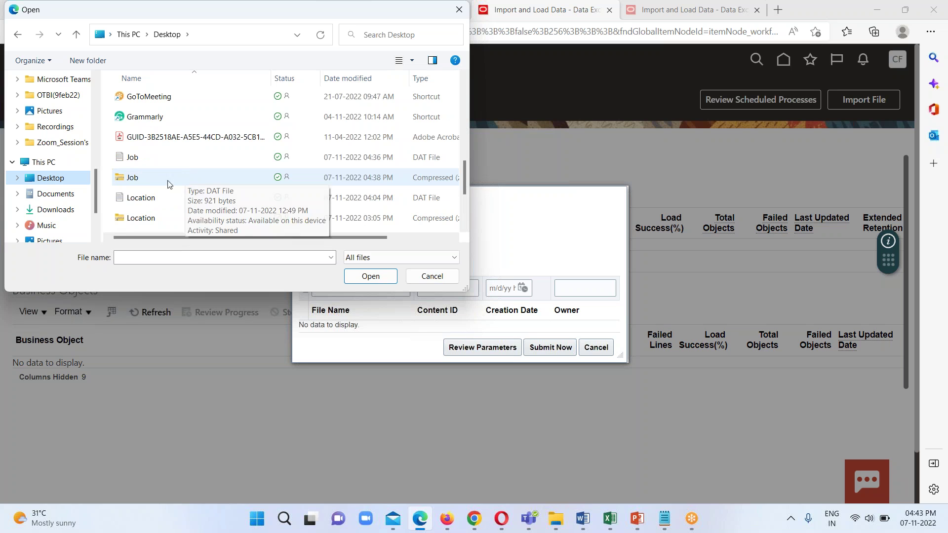
{"action": "left_click", "coordinate": [138, 180]}
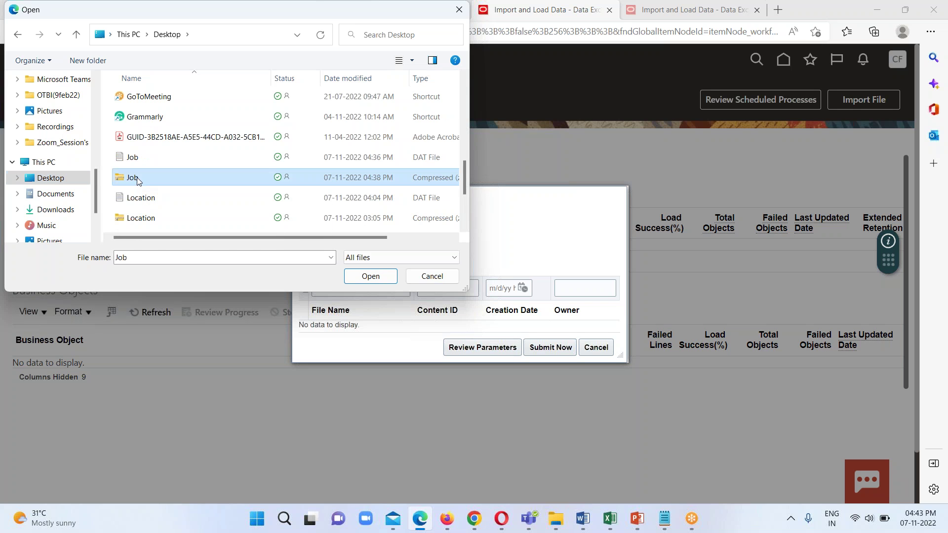
{"action": "left_click", "coordinate": [370, 275]}
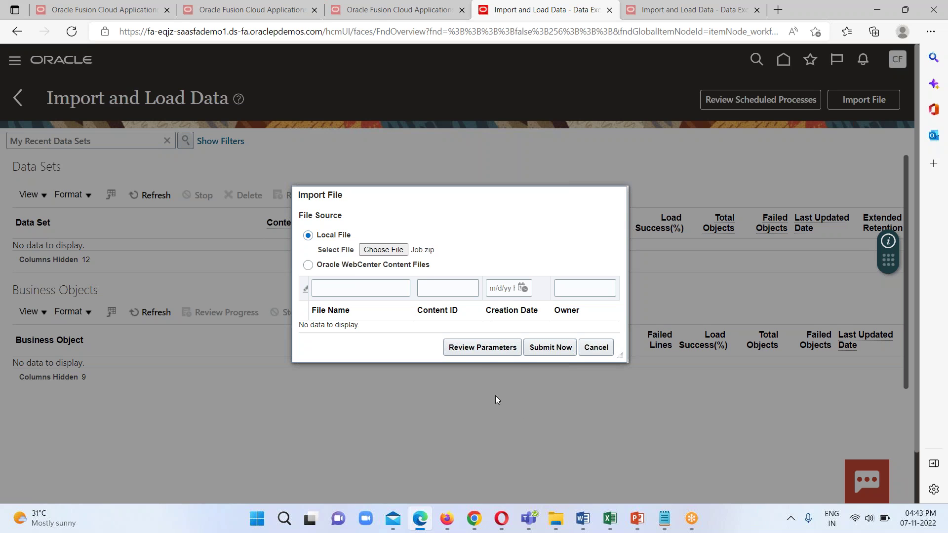
Step: Review the import parameters, turn off Delete Source File, and submit the Job.zip import and load process
{"action": "left_click", "coordinate": [466, 349]}
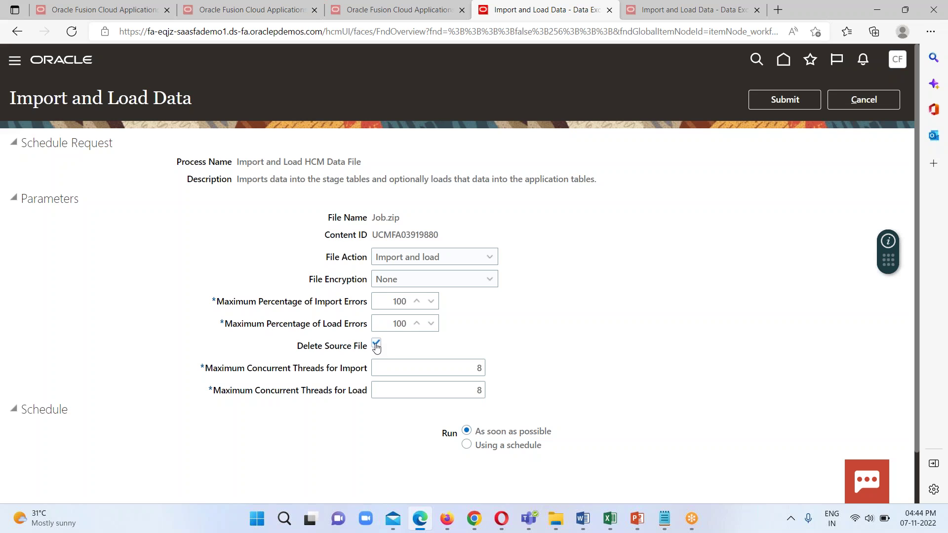
{"action": "left_click", "coordinate": [376, 345]}
{"action": "left_click", "coordinate": [802, 99]}
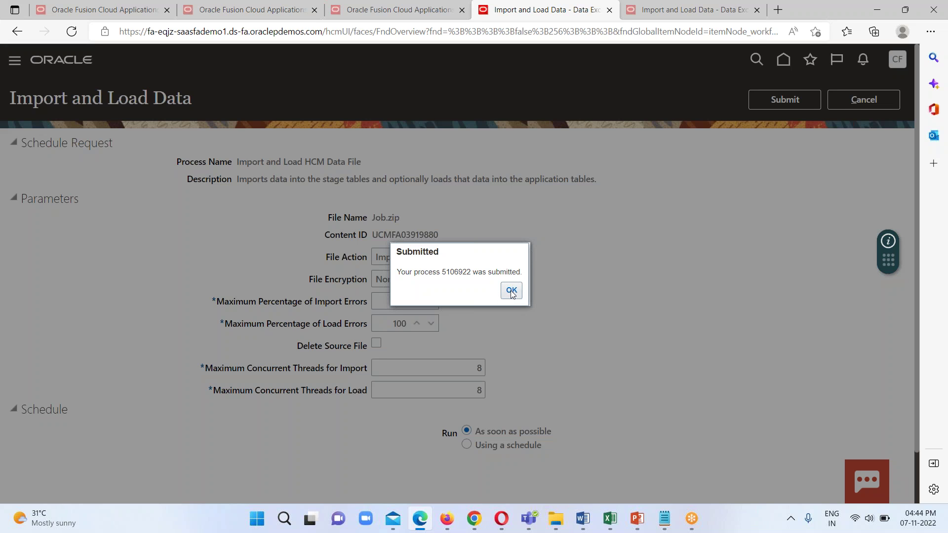
{"action": "left_click", "coordinate": [511, 292]}
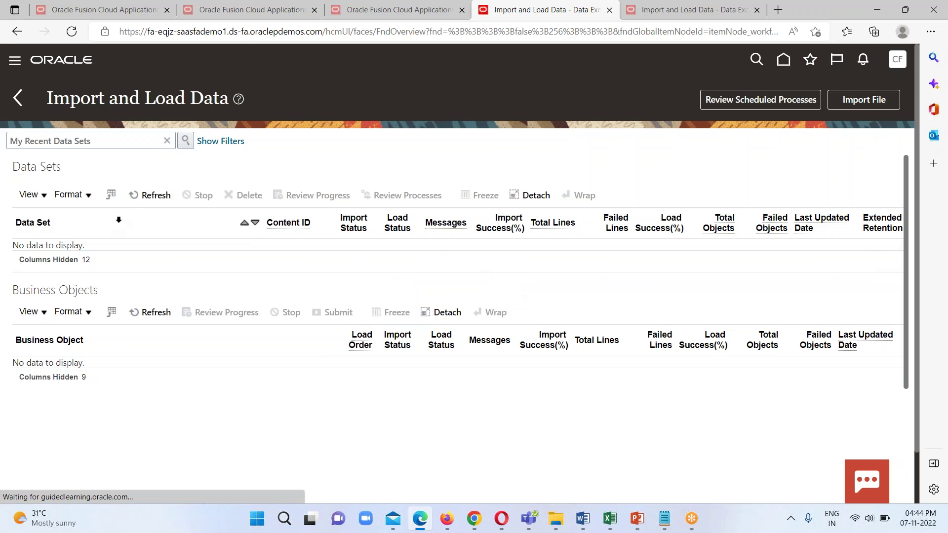
Step: Refresh the Data Sets list repeatedly to check the import and load status of Job.zip
{"action": "left_click", "coordinate": [153, 195]}
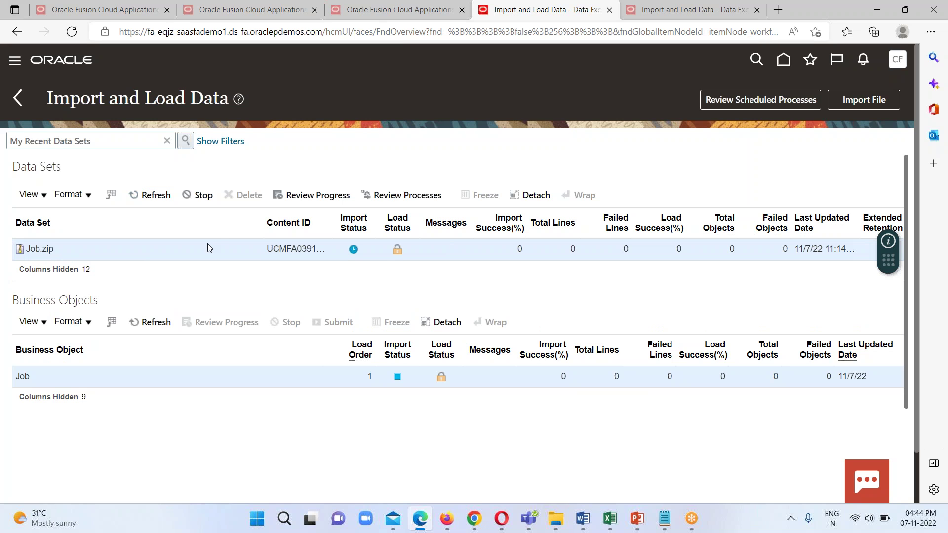
{"action": "left_click", "coordinate": [146, 196]}
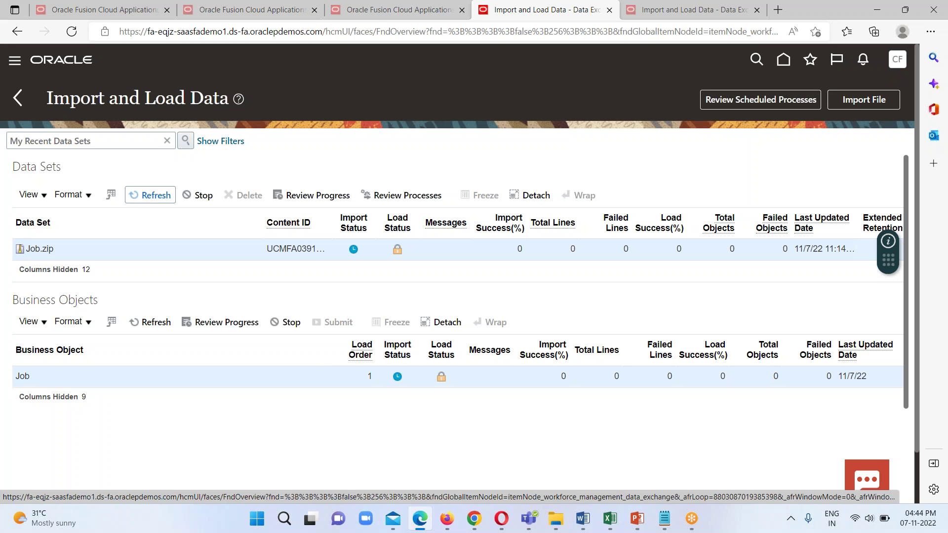
{"action": "left_click", "coordinate": [146, 196]}
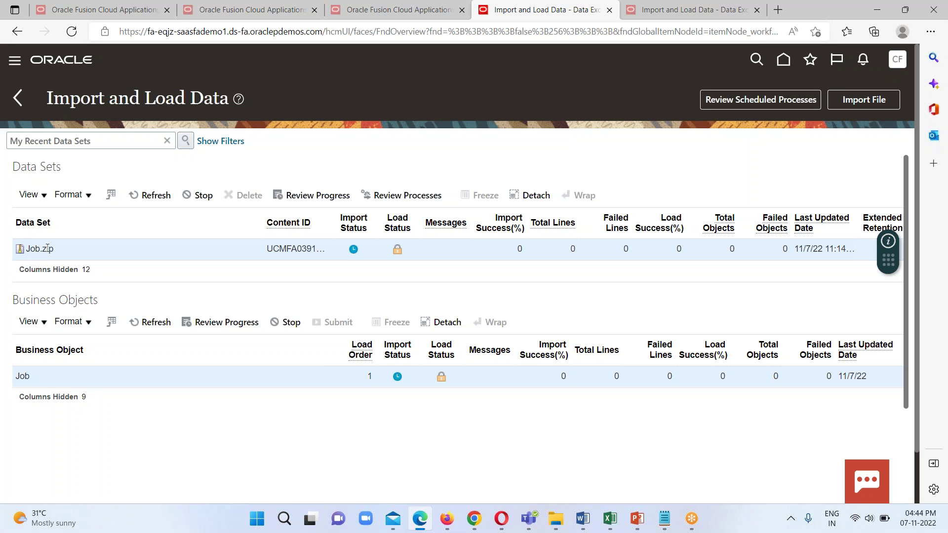
{"action": "left_click", "coordinate": [151, 196]}
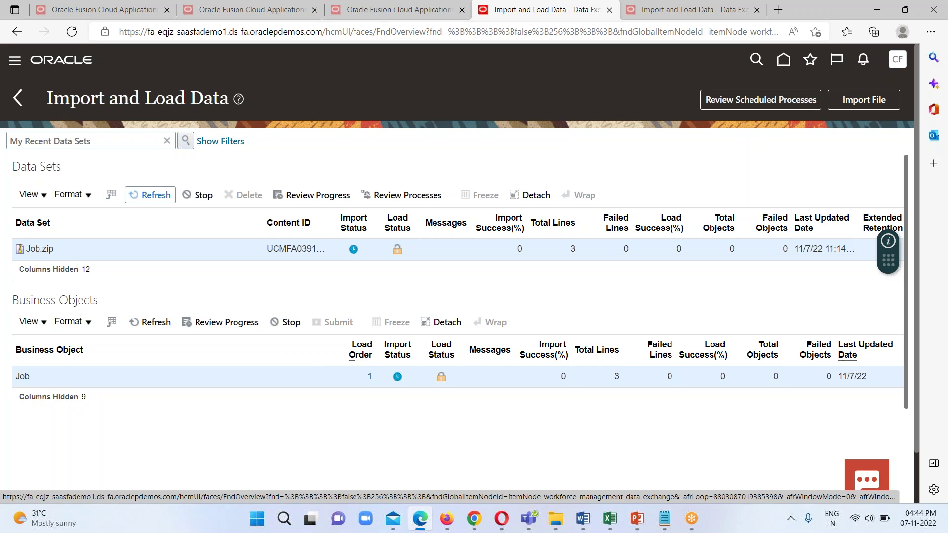
{"action": "left_click", "coordinate": [150, 196]}
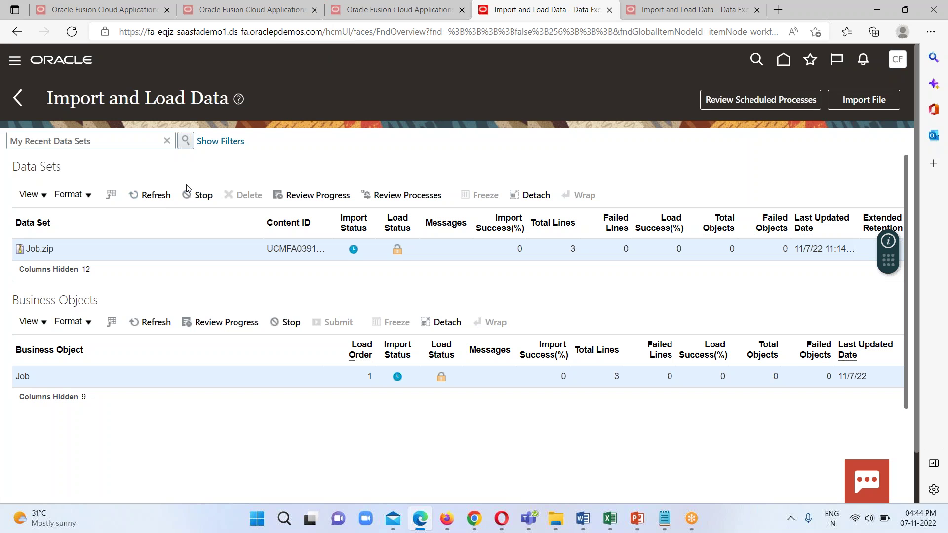
{"action": "left_click", "coordinate": [148, 196]}
{"action": "left_click", "coordinate": [154, 195]}
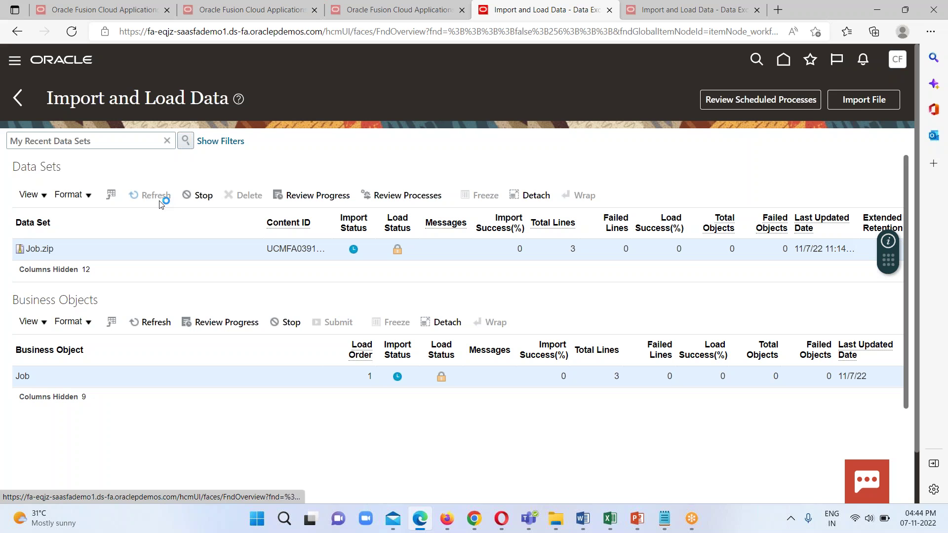
{"action": "left_click", "coordinate": [153, 196]}
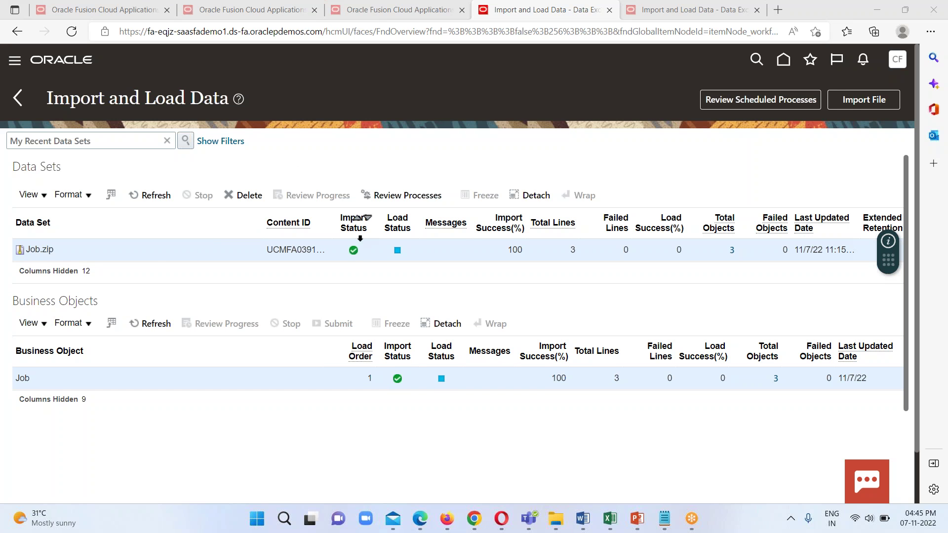
Step: Keep refreshing the Data Sets list to follow the Job.zip load until it finishes
{"action": "mouse_move", "coordinate": [398, 254]}
{"action": "left_click", "coordinate": [150, 195]}
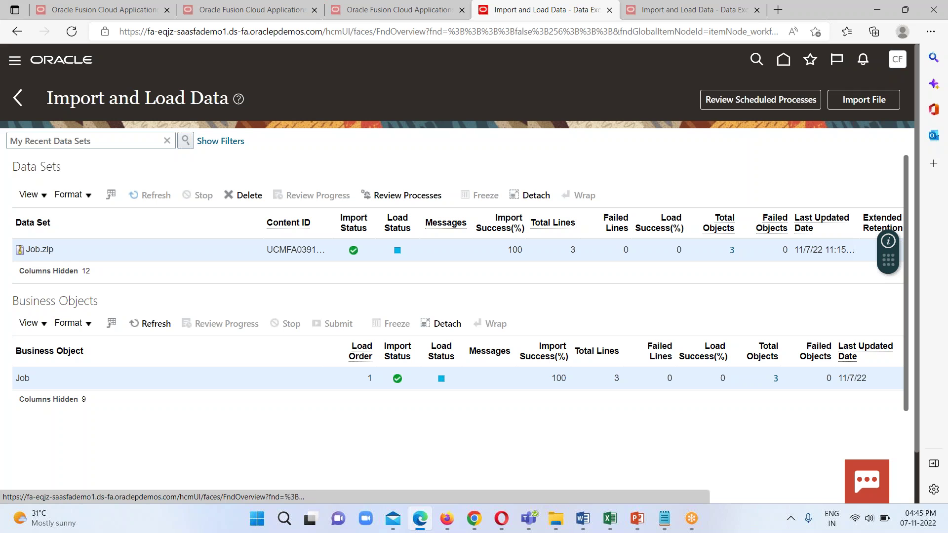
{"action": "left_click", "coordinate": [151, 195]}
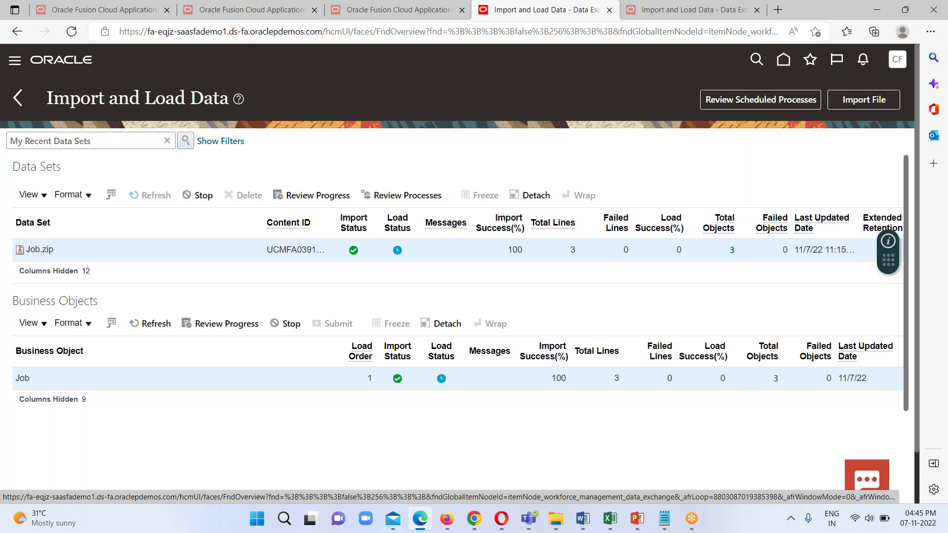
{"action": "mouse_move", "coordinate": [398, 251]}
{"action": "left_click", "coordinate": [151, 195]}
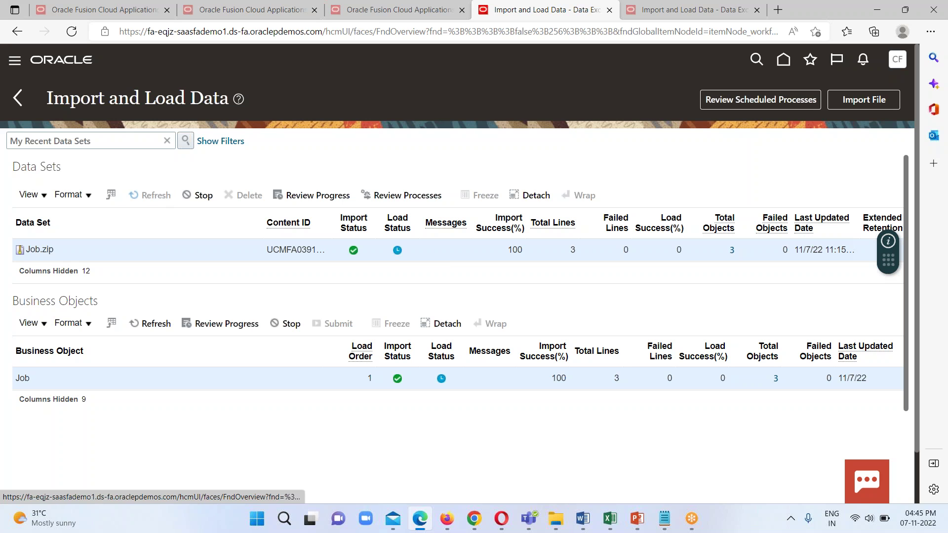
{"action": "left_click", "coordinate": [150, 195]}
{"action": "left_click", "coordinate": [145, 196]}
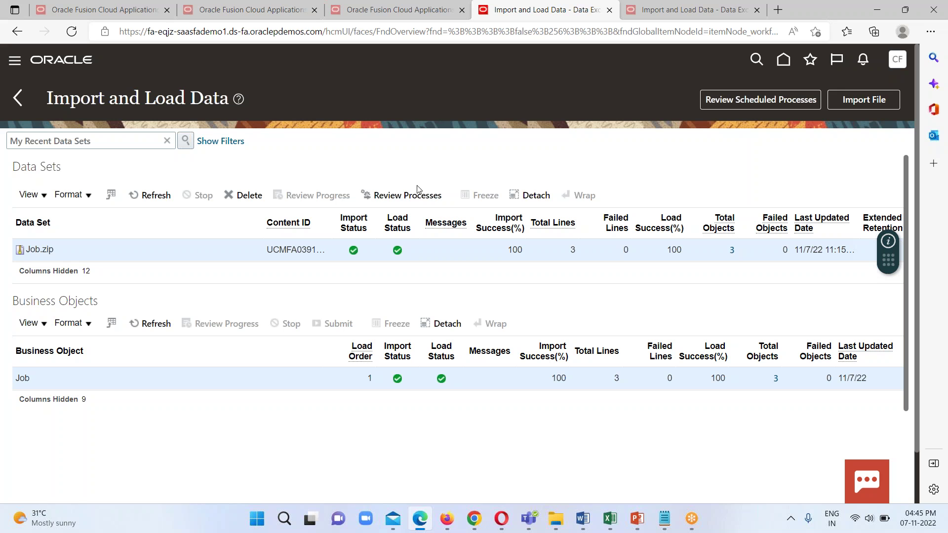
Step: Switch to the browser tab with the Oracle home page and open Setup and Maintenance
{"action": "left_click", "coordinate": [427, 15]}
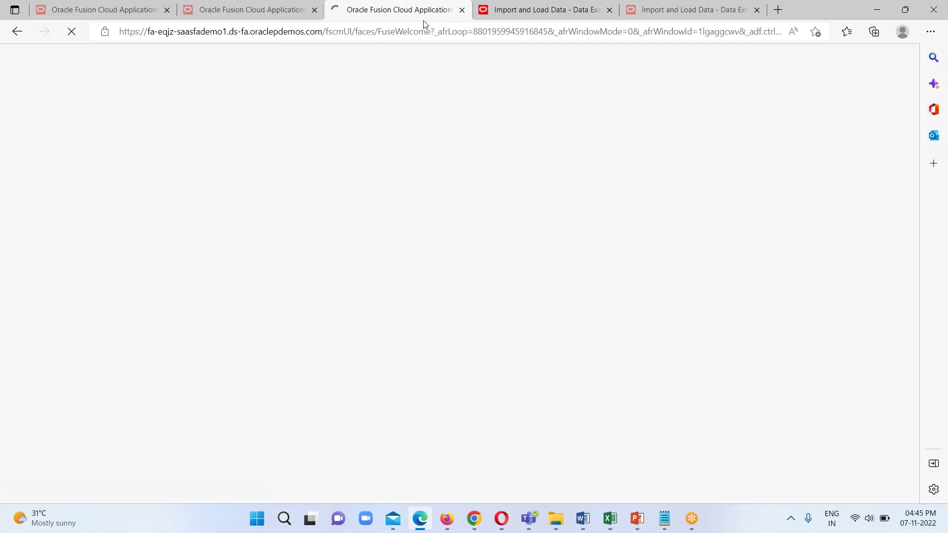
{"action": "left_click", "coordinate": [79, 9]}
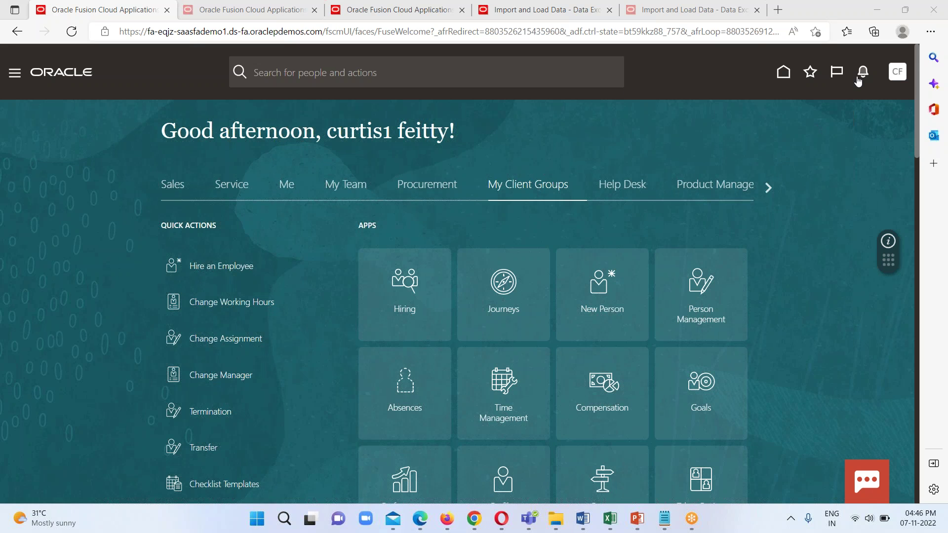
{"action": "left_click", "coordinate": [897, 72]}
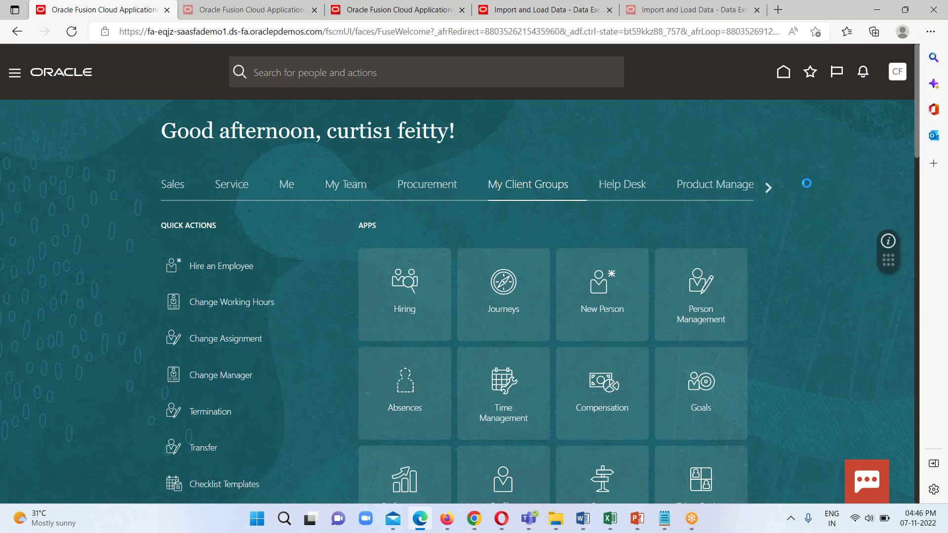
{"action": "left_click", "coordinate": [673, 257]}
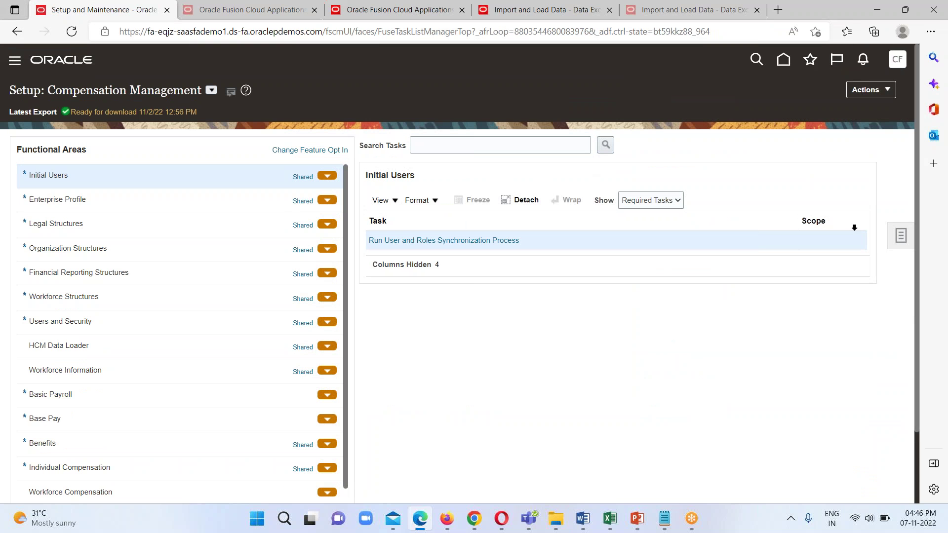
Step: Search the Compensation Management setup tasks for "Manage Jobs"
{"action": "left_click", "coordinate": [564, 145]}
{"action": "type", "text": "Mcnc"}
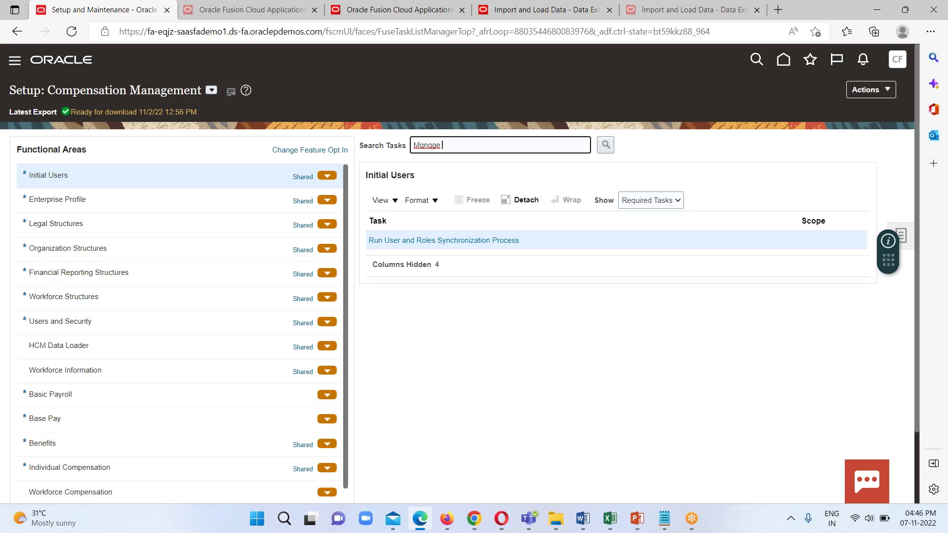
{"action": "key", "text": "BackSpace"}
{"action": "key", "text": "BackSpace"}
{"action": "key", "text": "BackSpace"}
{"action": "key", "text": "BackSpace"}
{"action": "key", "text": "BackSpace"}
{"action": "type", "text": "anage "}
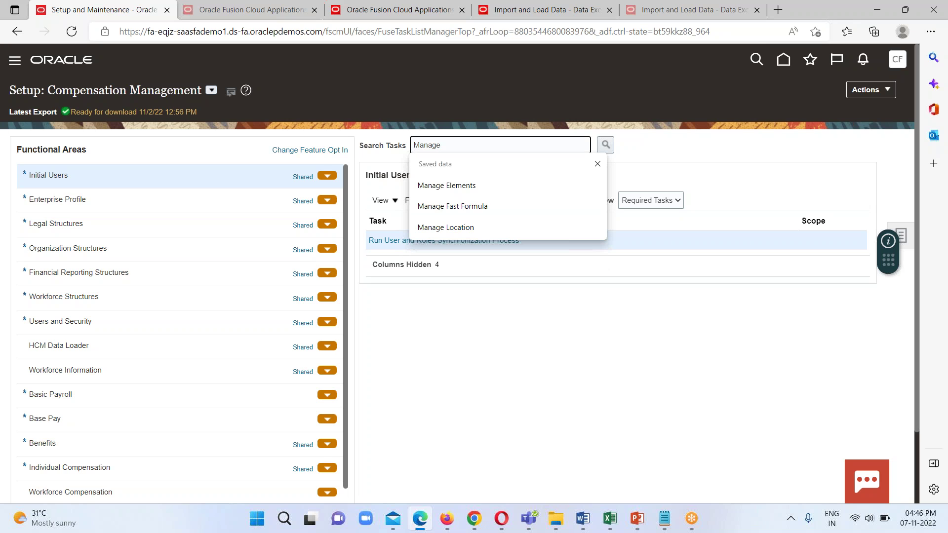
{"action": "type", "text": "Jobs"}
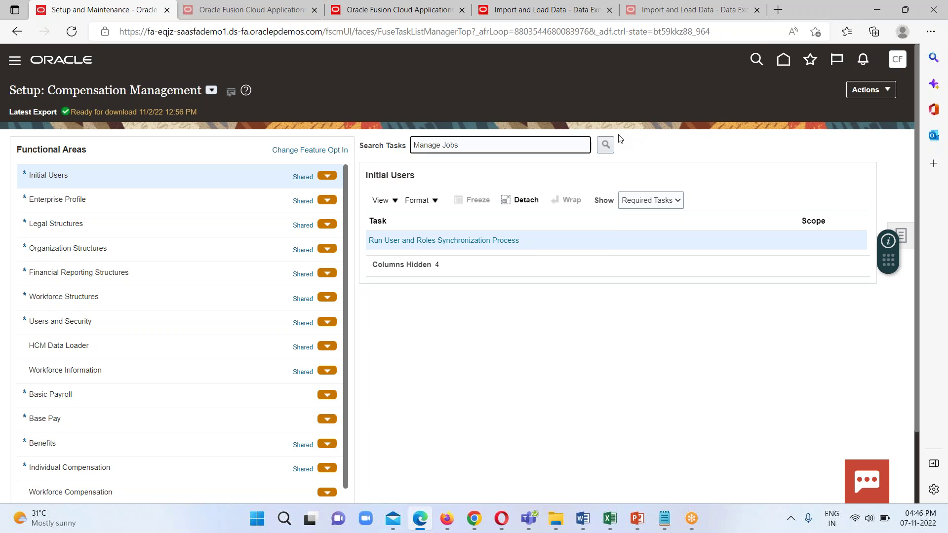
{"action": "left_click", "coordinate": [606, 144]}
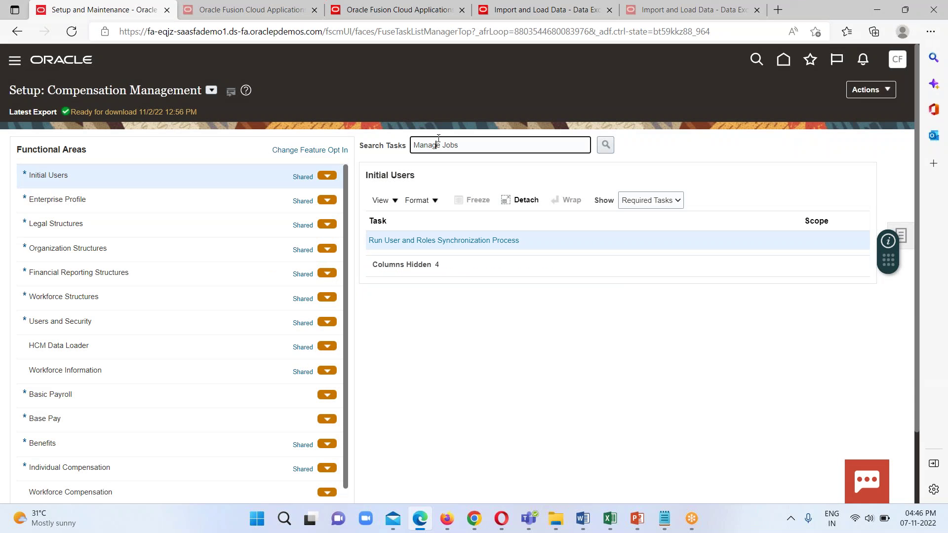
Step: Cut the term from the task search, search for "Manage Job" on the full Search page, and open the Manage Job task
{"action": "triple_click", "coordinate": [438, 138]}
{"action": "right_click", "coordinate": [438, 139]}
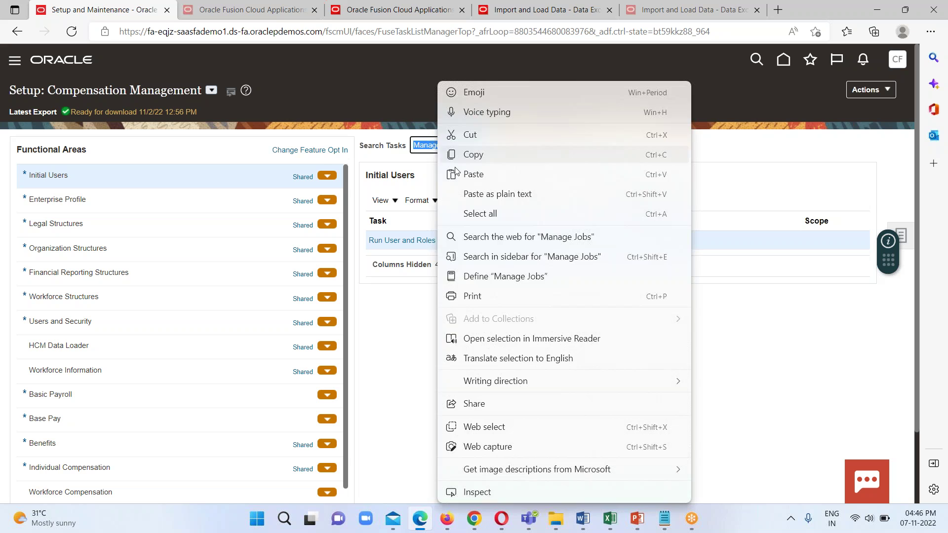
{"action": "left_click", "coordinate": [471, 135]}
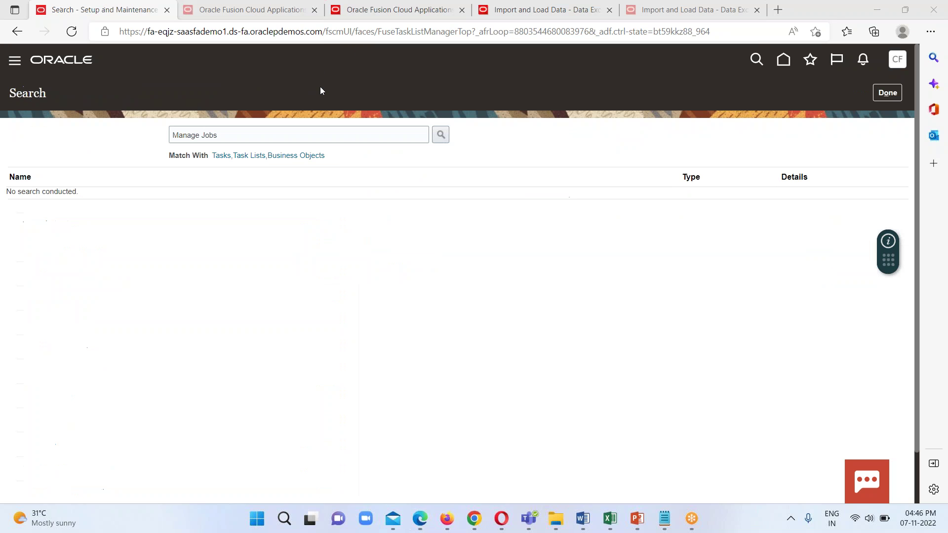
{"action": "left_click", "coordinate": [441, 136]}
{"action": "left_click", "coordinate": [441, 135]}
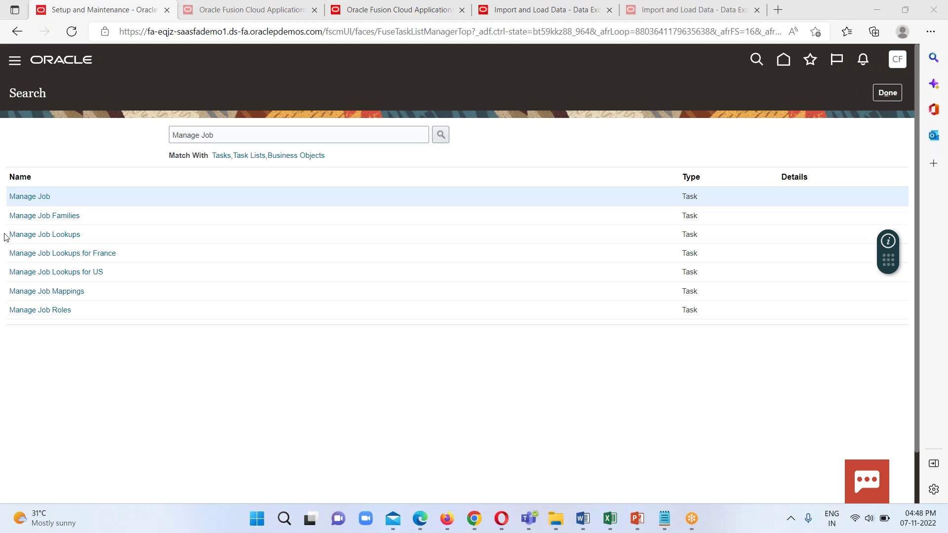
{"action": "left_click", "coordinate": [26, 199]}
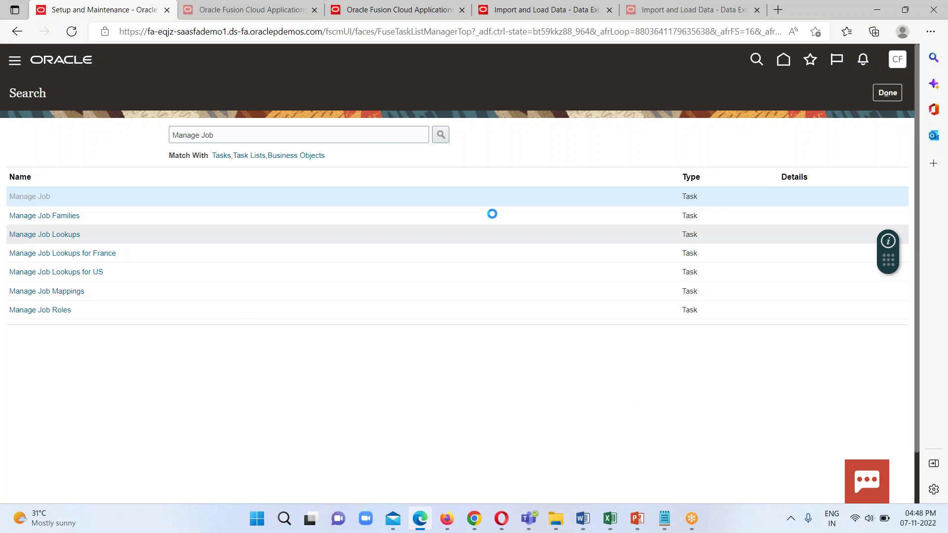
Step: Switch to the Job file in Notepad and check the Sales Consultant job name in the first record
{"action": "mouse_move", "coordinate": [670, 519]}
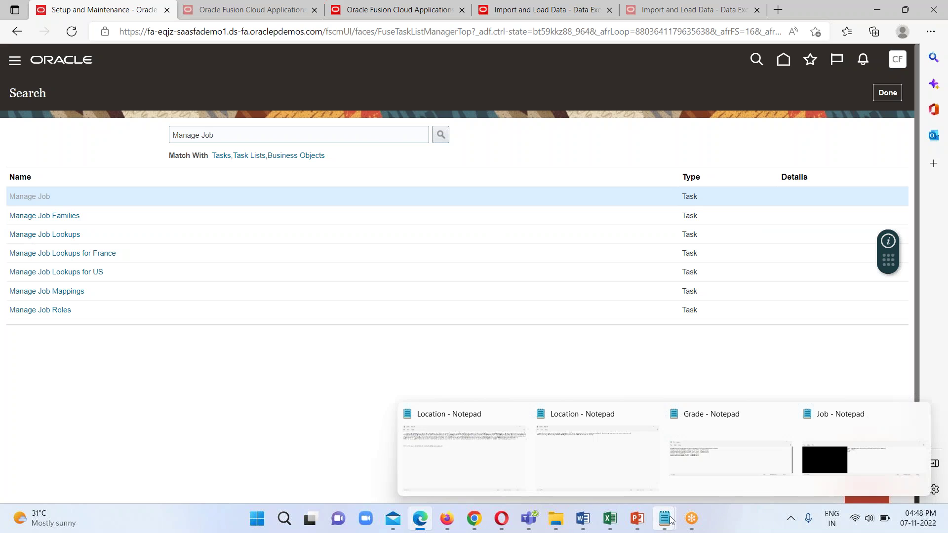
{"action": "left_click", "coordinate": [894, 464]}
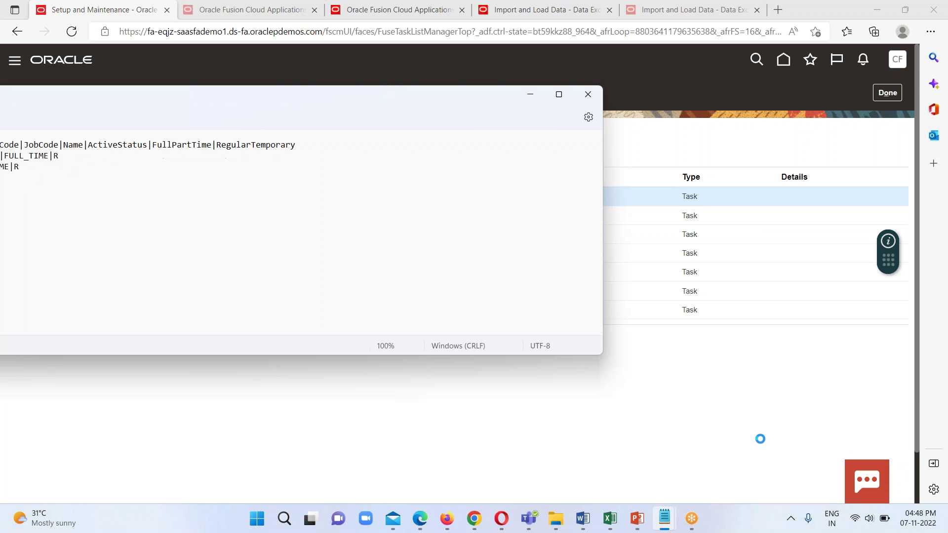
{"action": "left_click_drag", "start_coordinate": [303, 101], "coordinate": [621, 132]}
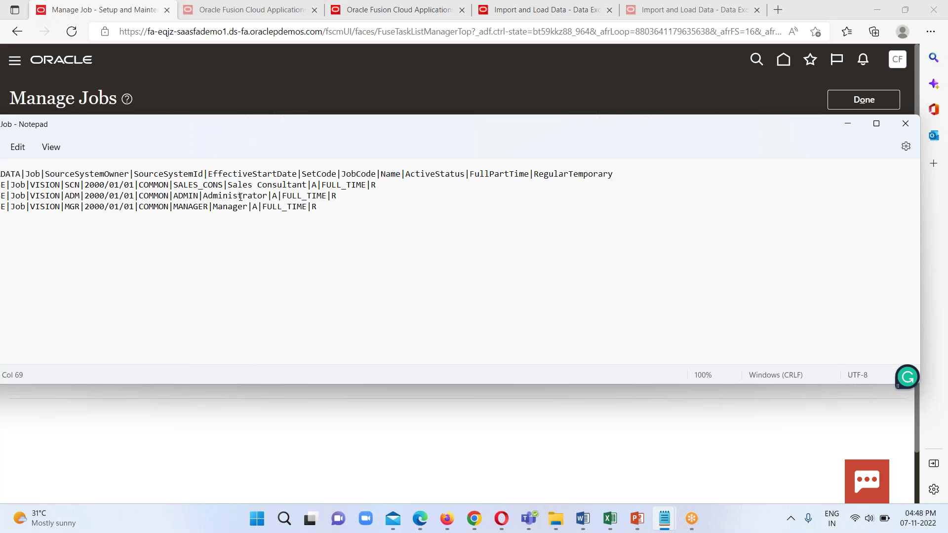
{"action": "left_click_drag", "start_coordinate": [230, 183], "coordinate": [309, 185]}
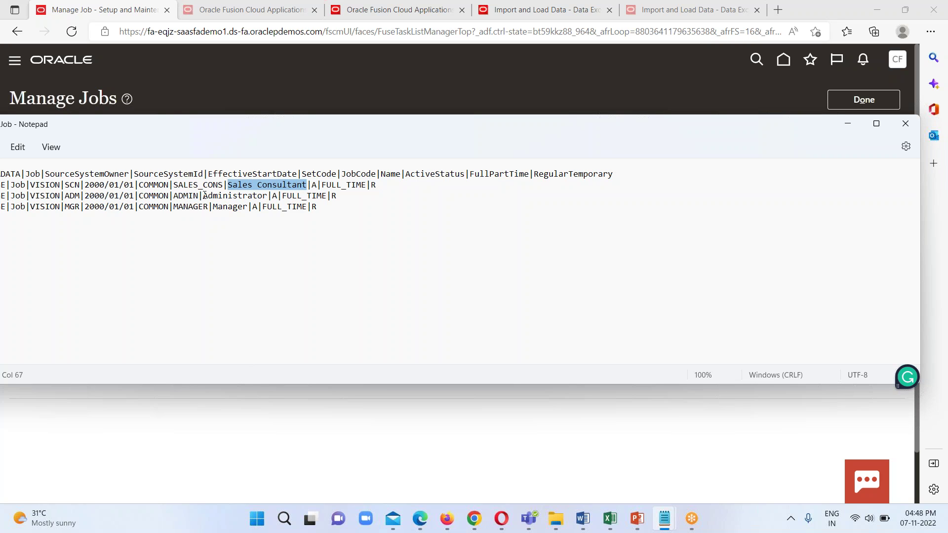
{"action": "left_click", "coordinate": [847, 123]}
Step: Search the active jobs by the name "Sales consultant" to verify the first loaded job
{"action": "left_click", "coordinate": [225, 179]}
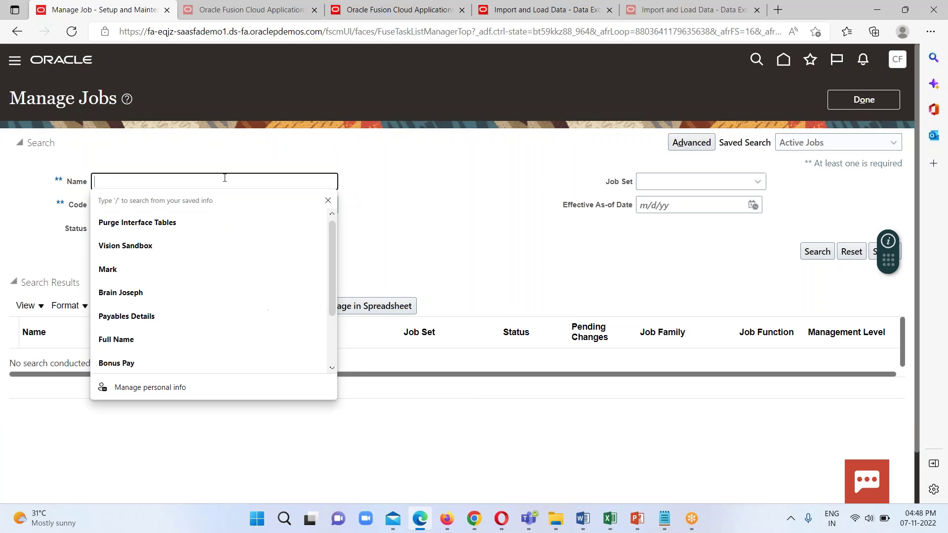
{"action": "type", "text": "Sales consultant"}
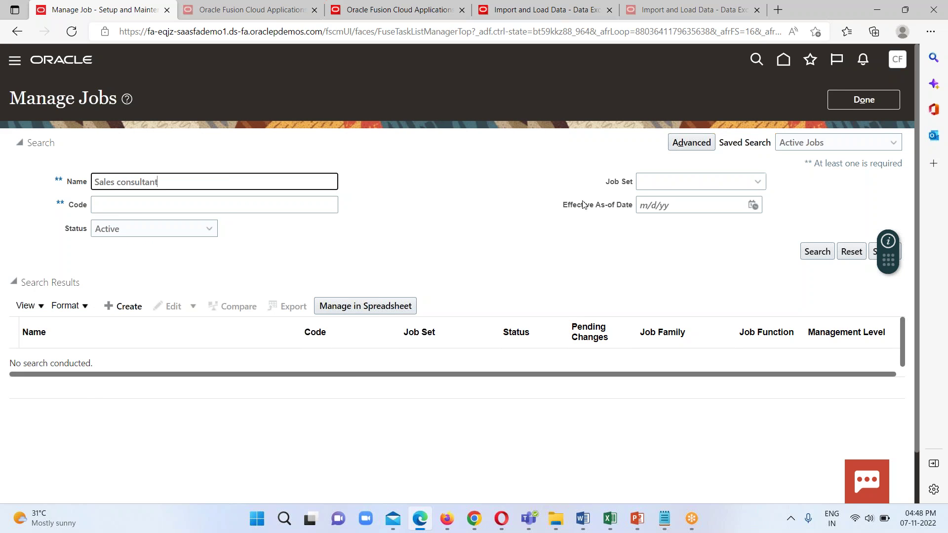
{"action": "left_click", "coordinate": [814, 253]}
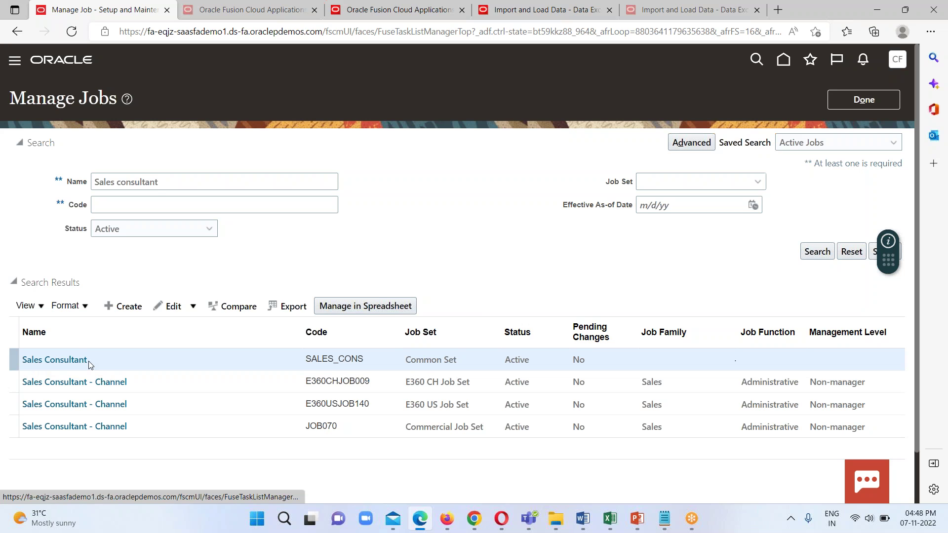
Step: Search the active jobs by the name "Administrator" to verify the second loaded job
{"action": "triple_click", "coordinate": [160, 180]}
{"action": "type", "text": "Administrator"}
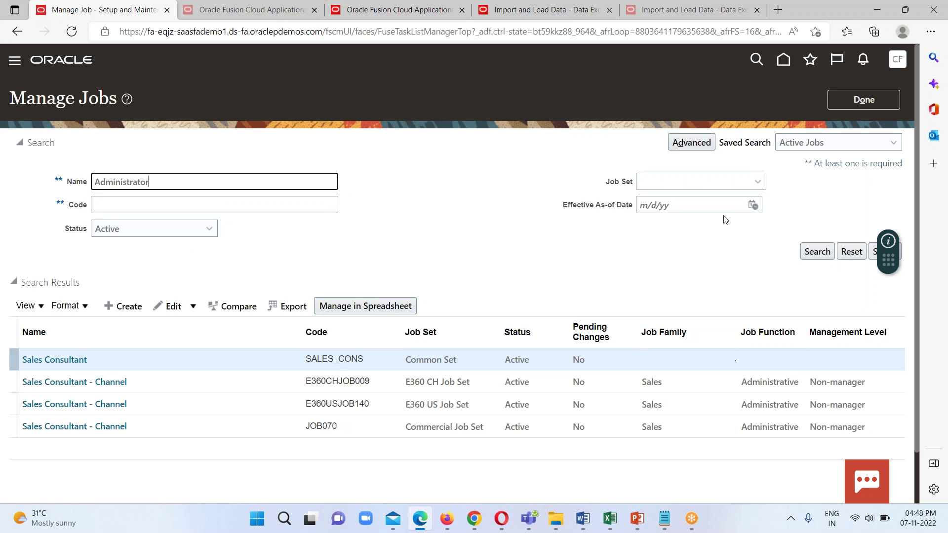
{"action": "left_click", "coordinate": [810, 252]}
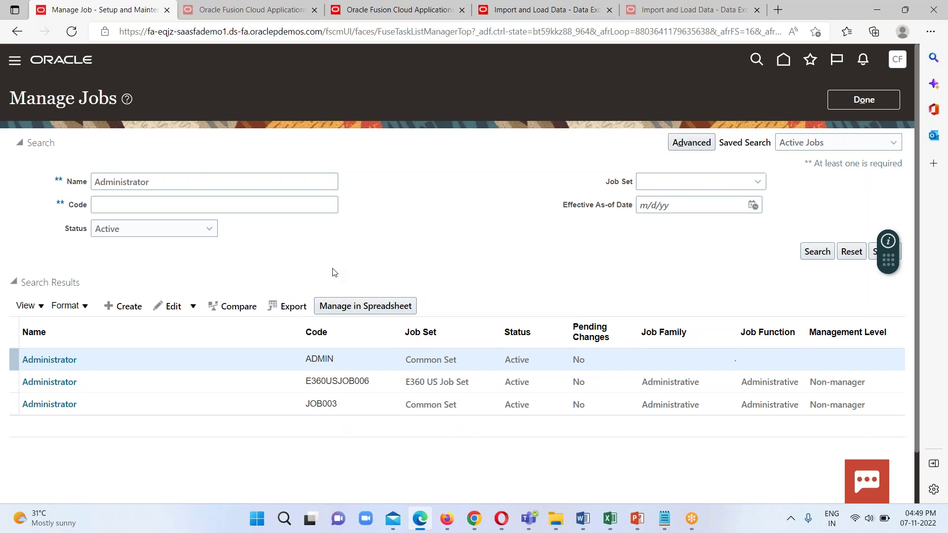
Step: Search the active jobs by the name "Manager" to verify the third loaded job
{"action": "double_click", "coordinate": [181, 182]}
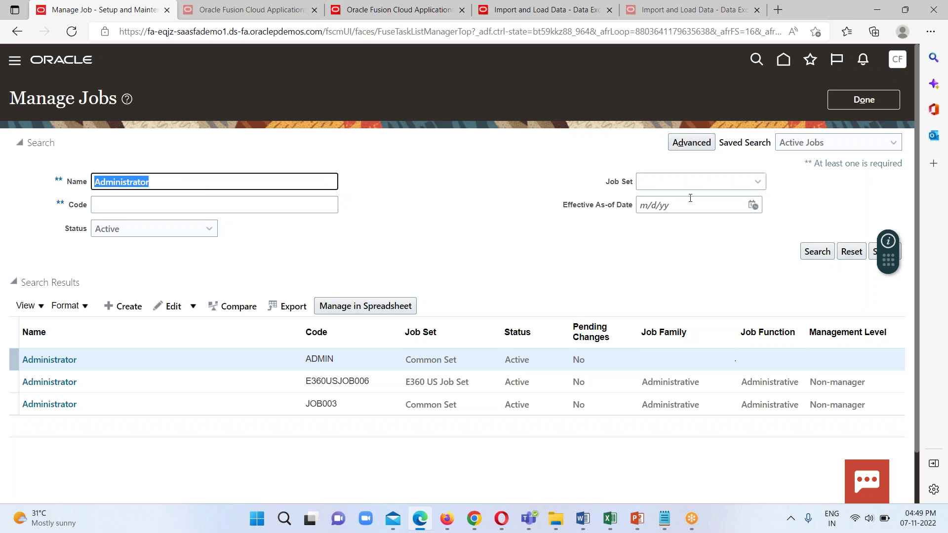
{"action": "type", "text": "Manage"}
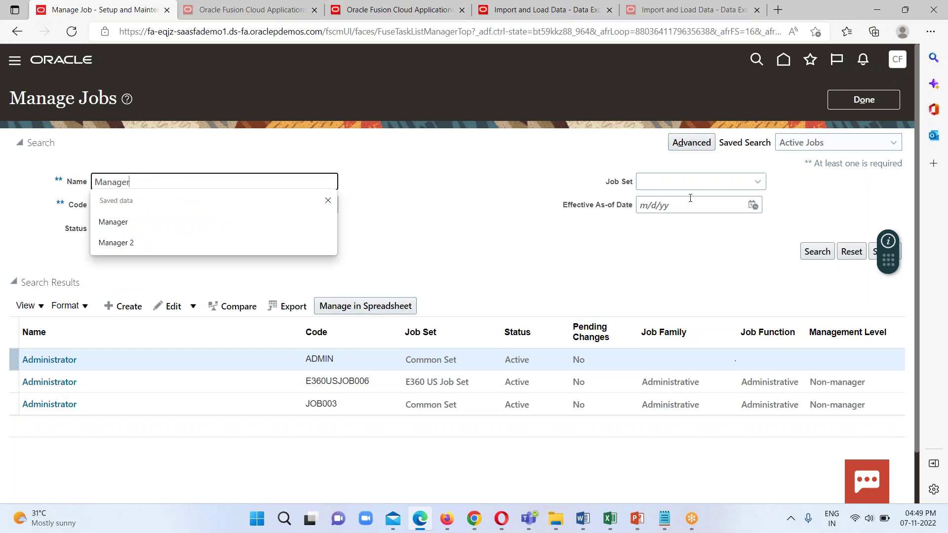
{"action": "type", "text": "r"}
{"action": "left_click", "coordinate": [815, 251]}
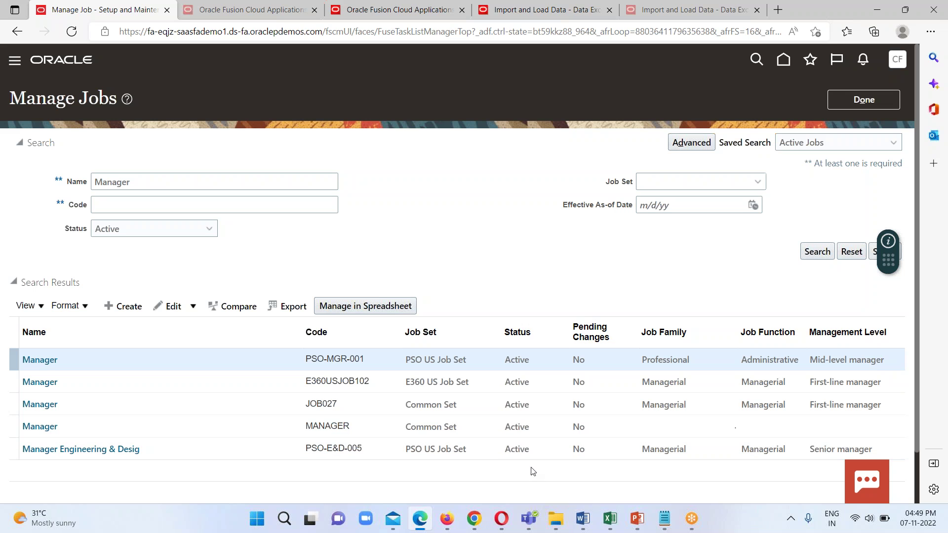
Step: Review the three job records in the Notepad Job file again and return to the Manage Jobs page
{"action": "mouse_move", "coordinate": [664, 519]}
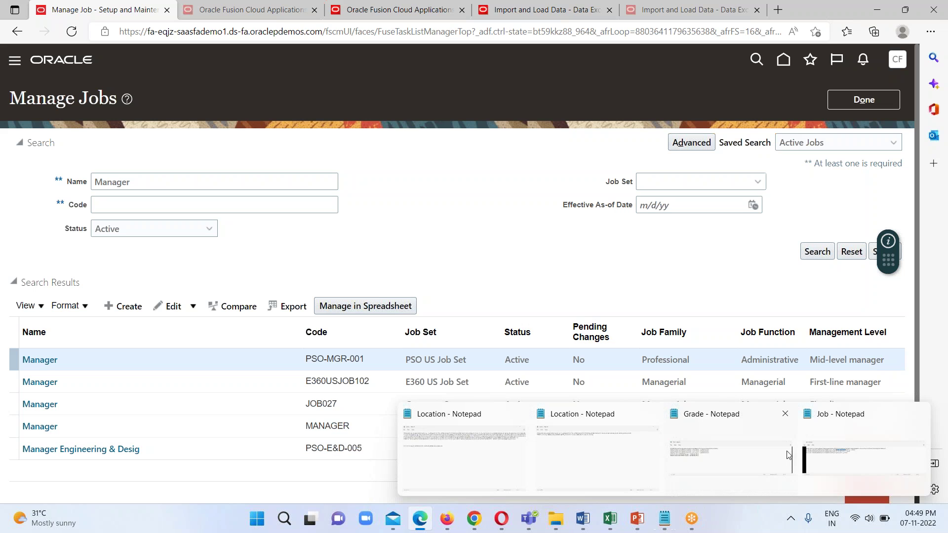
{"action": "left_click", "coordinate": [842, 444]}
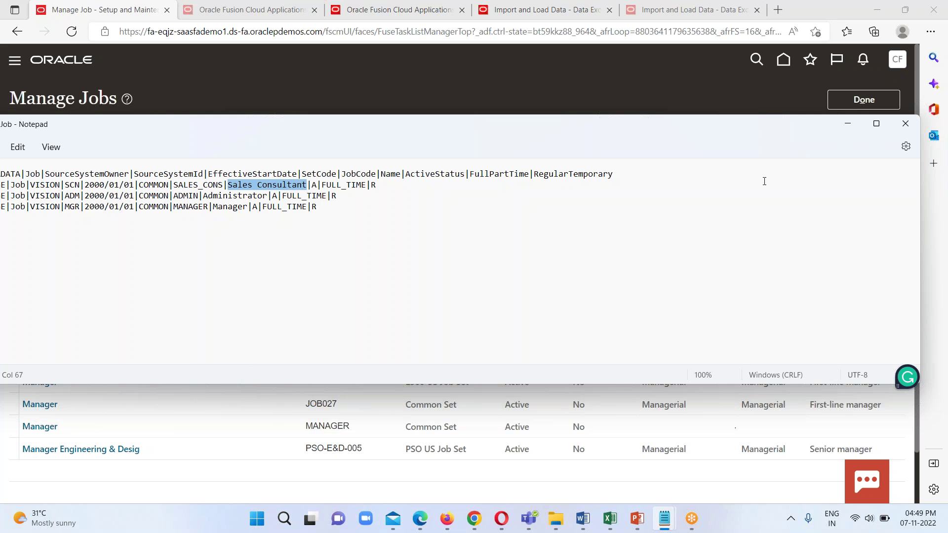
{"action": "left_click", "coordinate": [847, 124]}
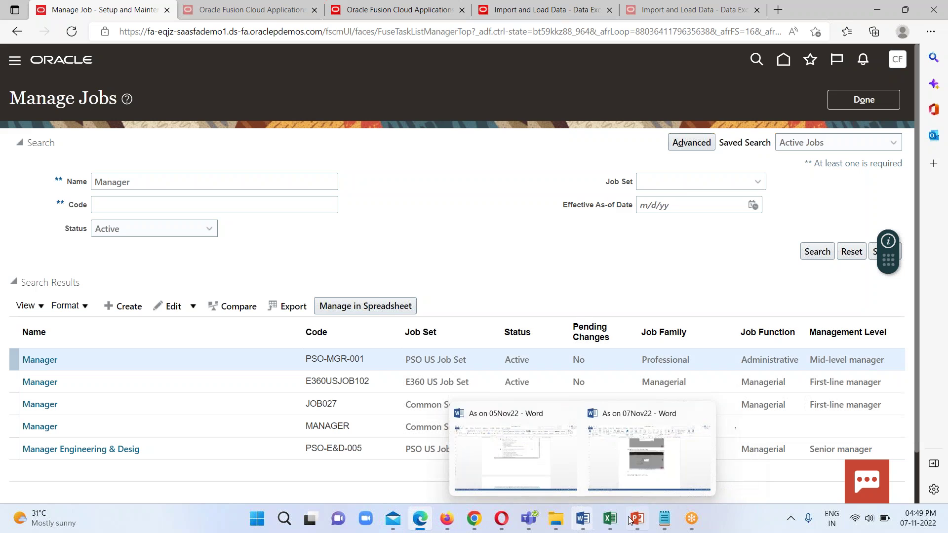